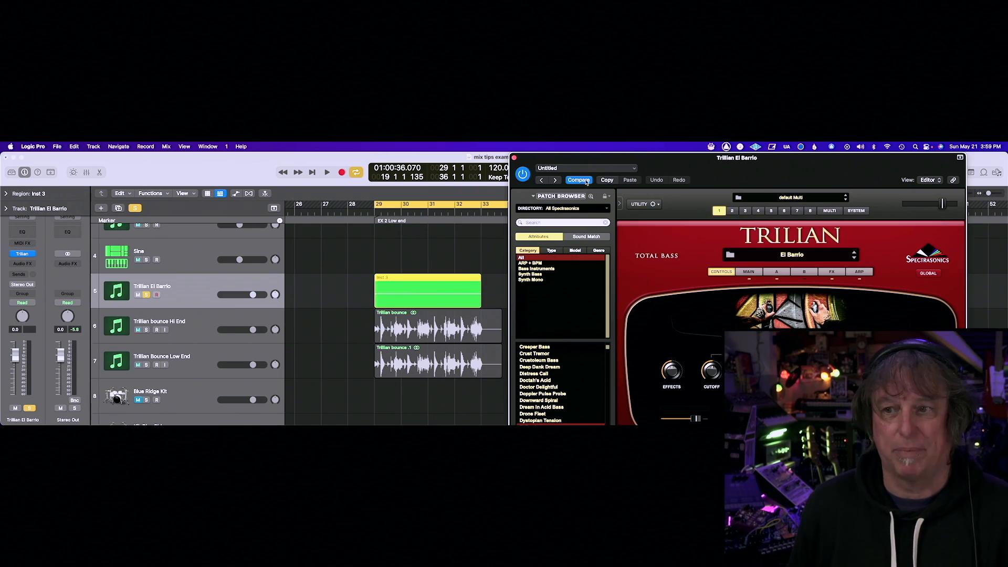
Step: Play back the soloed Trillian El Barrio bass part from bar 29 and stop at the end of its region
left_click_drag(611, 158, 607, 149)
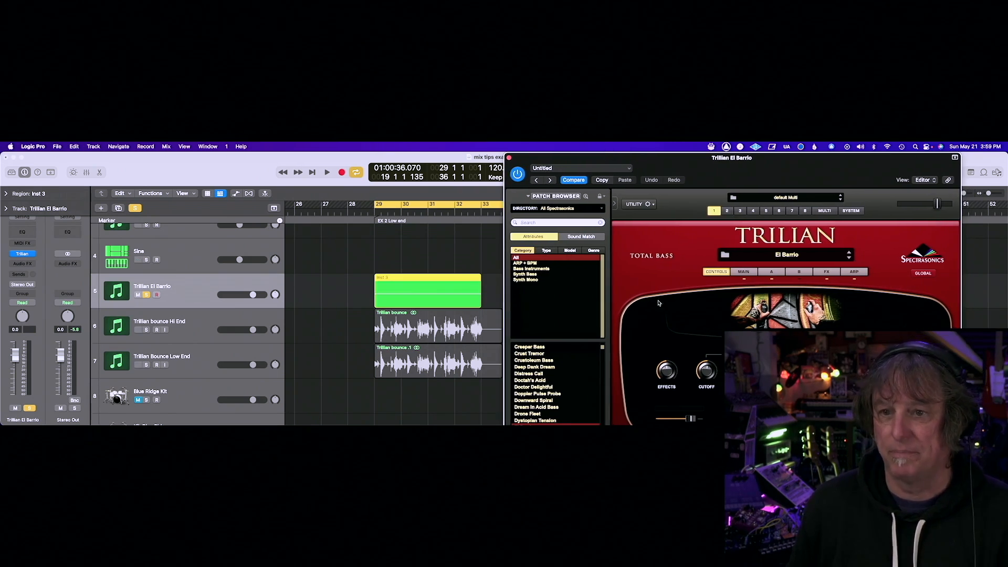
scroll(572, 404, "down", 4)
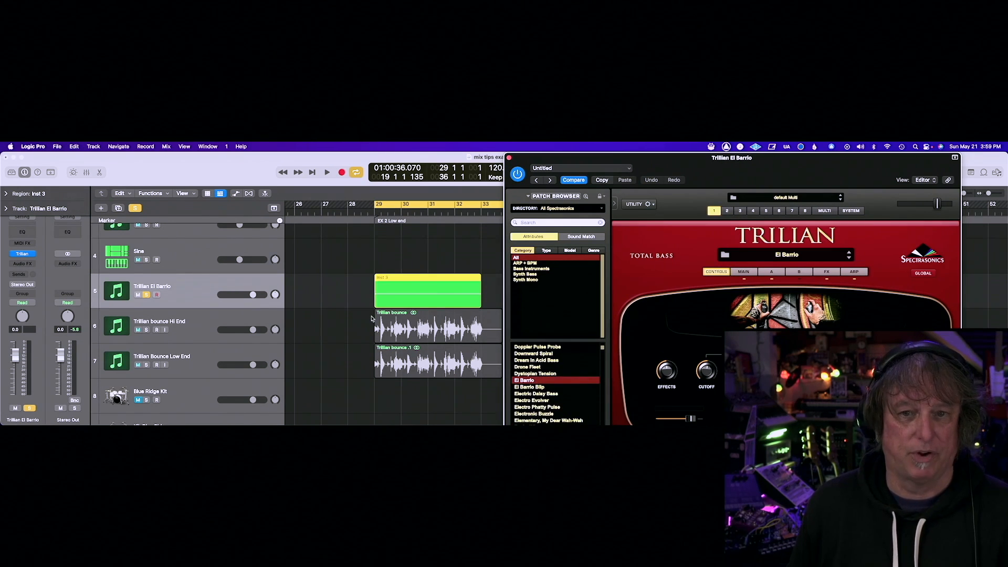
key("space")
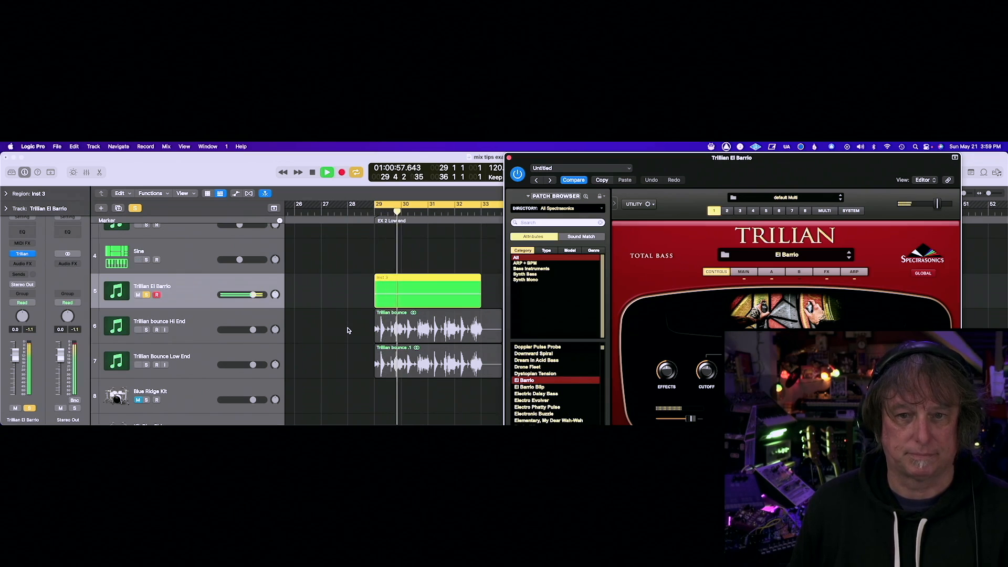
scroll(347, 330, "right", 3)
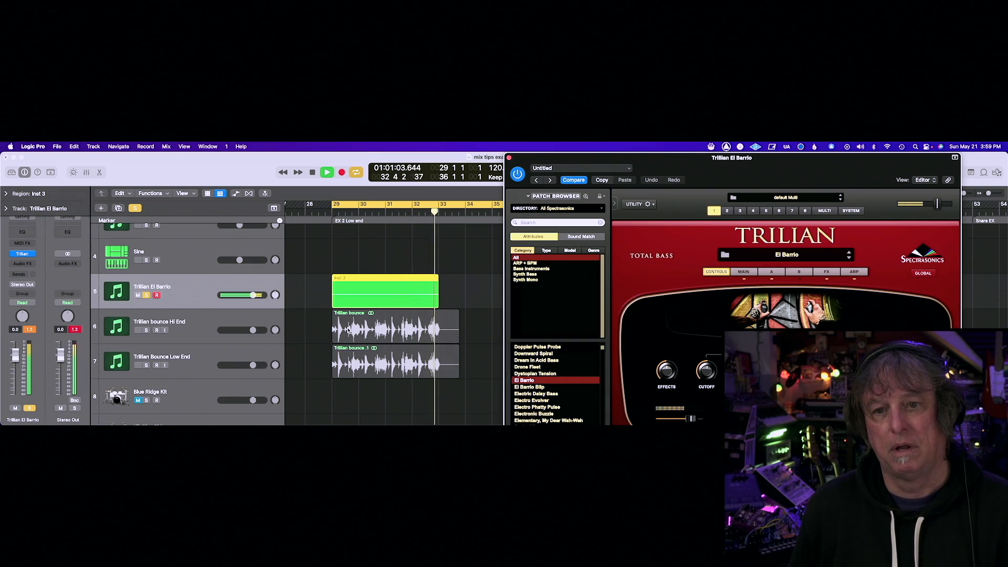
key("space")
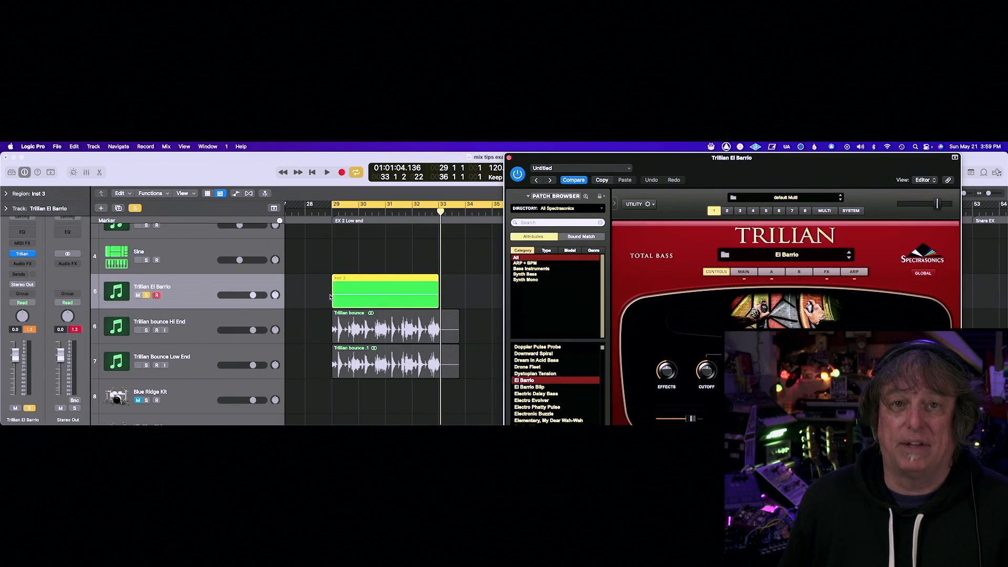
Step: Turn off solo on the Trillian El Barrio track and leave it unmuted
left_click(146, 295)
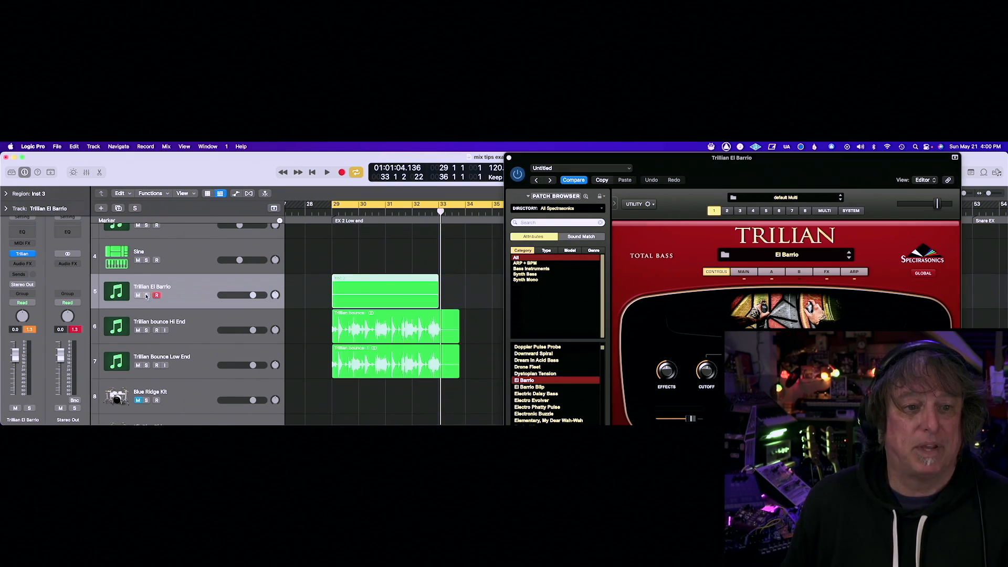
left_click(138, 295)
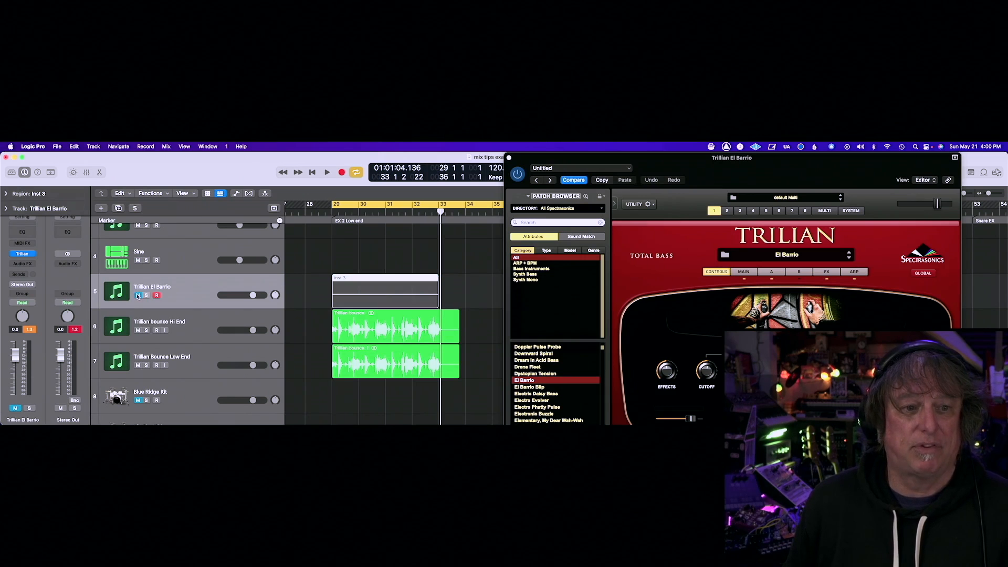
left_click(137, 295)
right_click(364, 292)
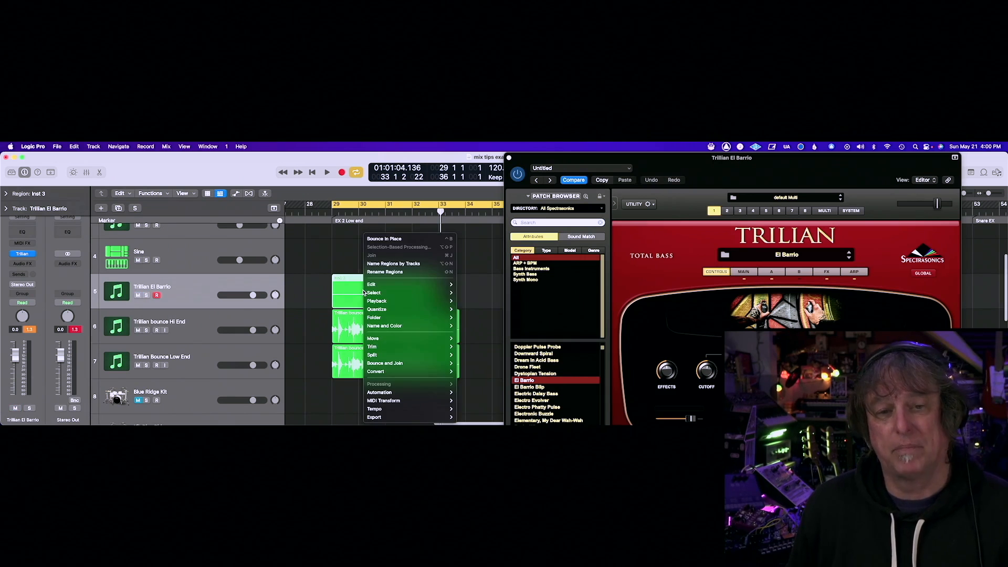
mouse_move(367, 291)
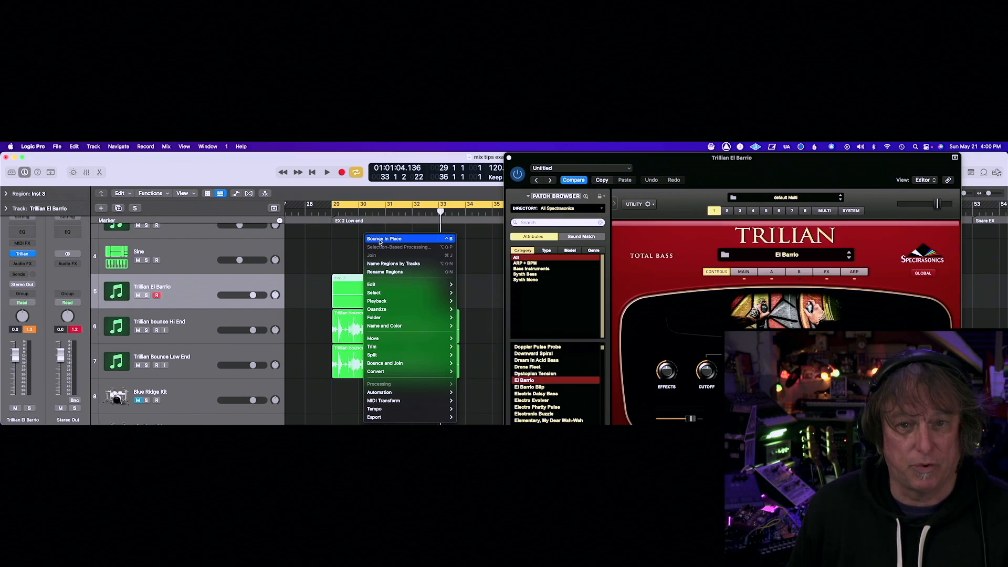
left_click(362, 292)
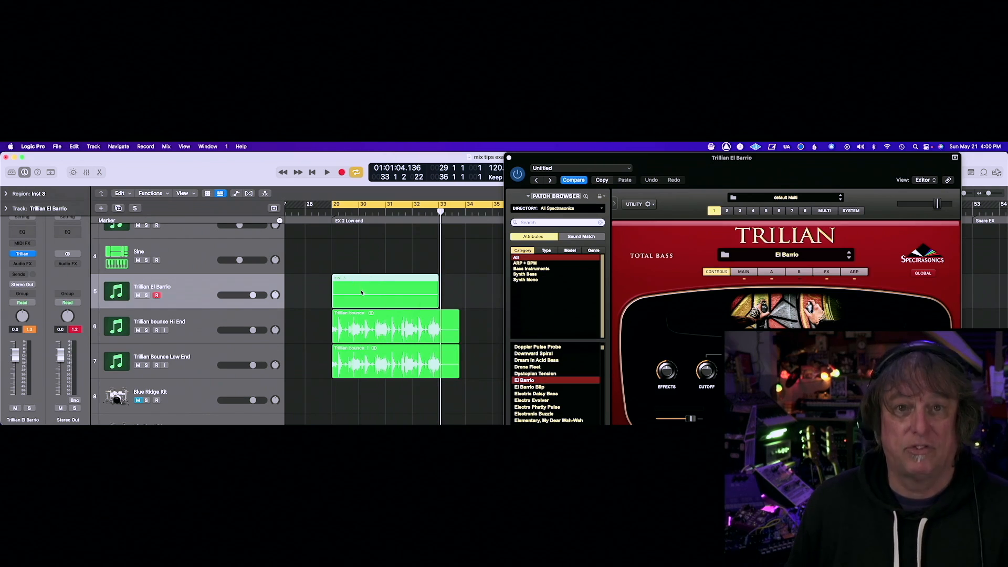
right_click(361, 293)
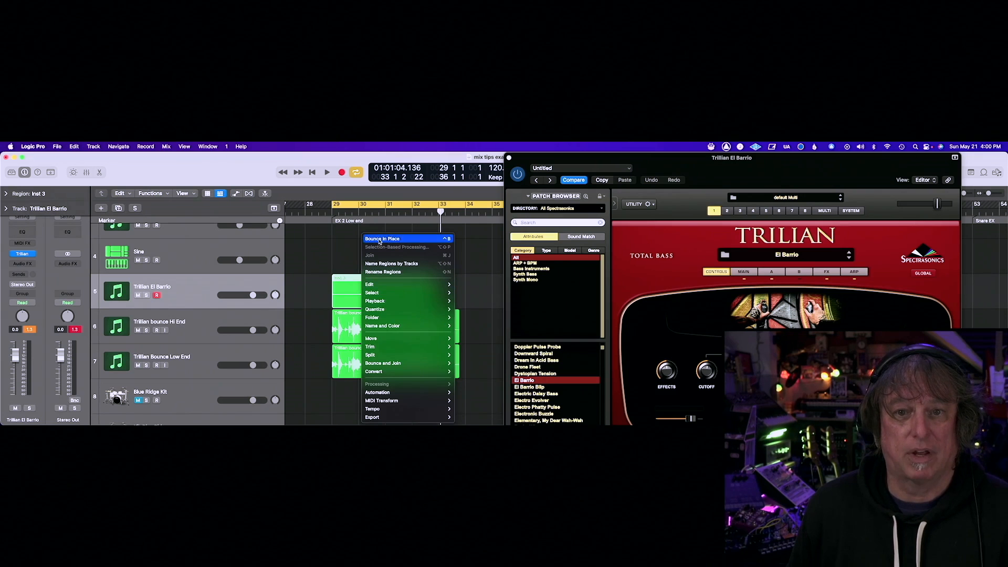
left_click(337, 341)
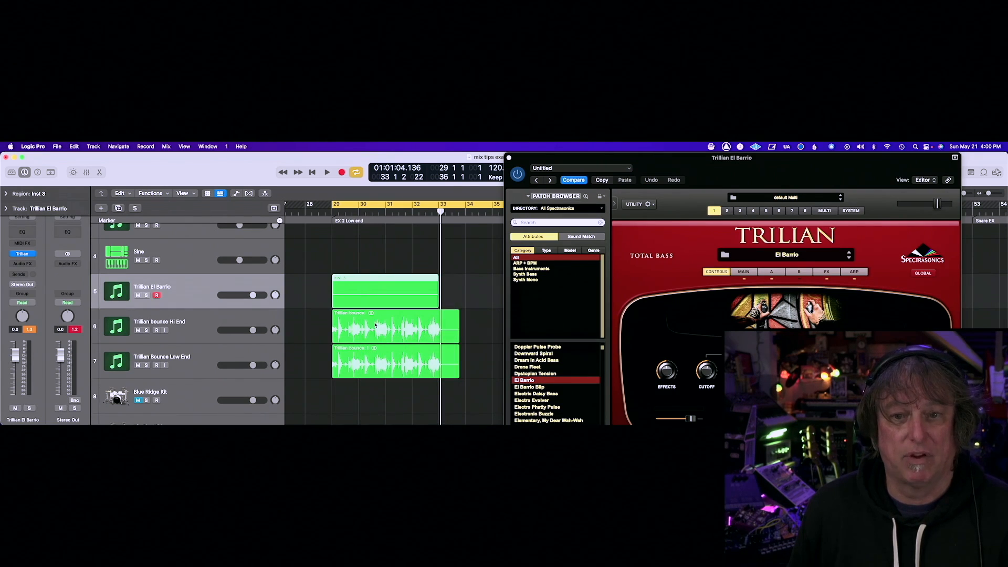
Step: Mute the Trillian El Barrio track and audition the Trillian bounce Hi End track in solo with its Channel EQ bypassed
left_click(137, 296)
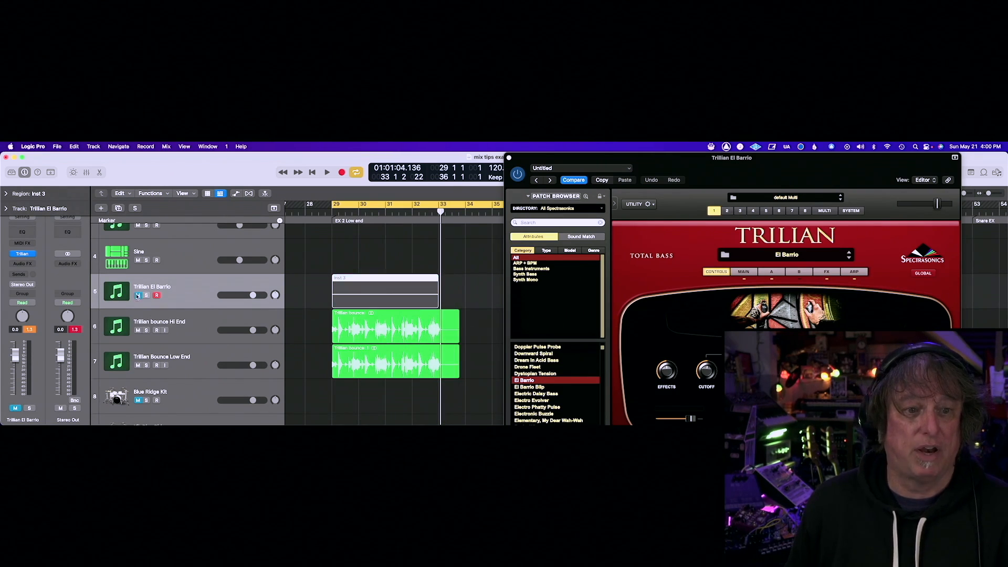
left_click(242, 334)
mouse_move(12, 262)
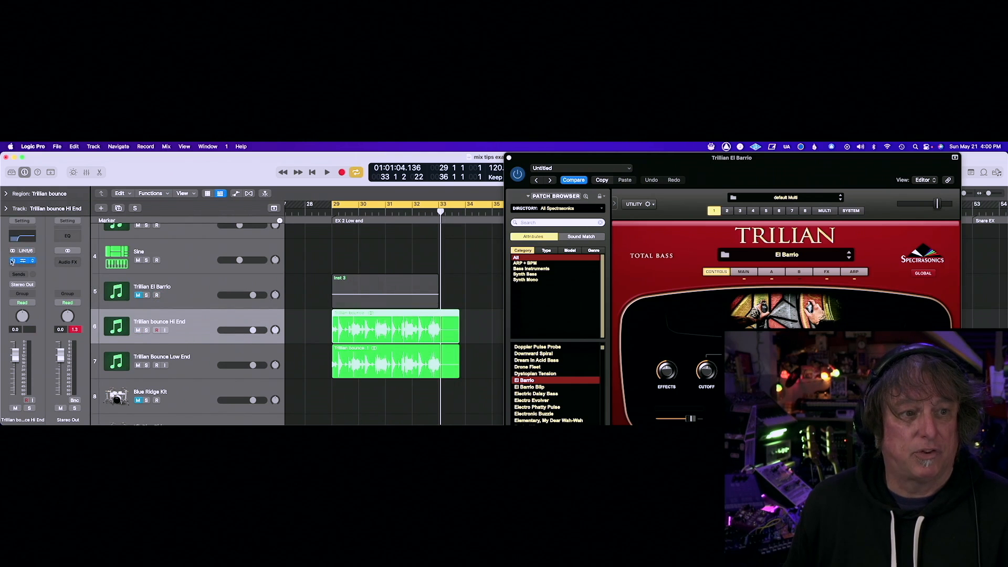
left_click(146, 330)
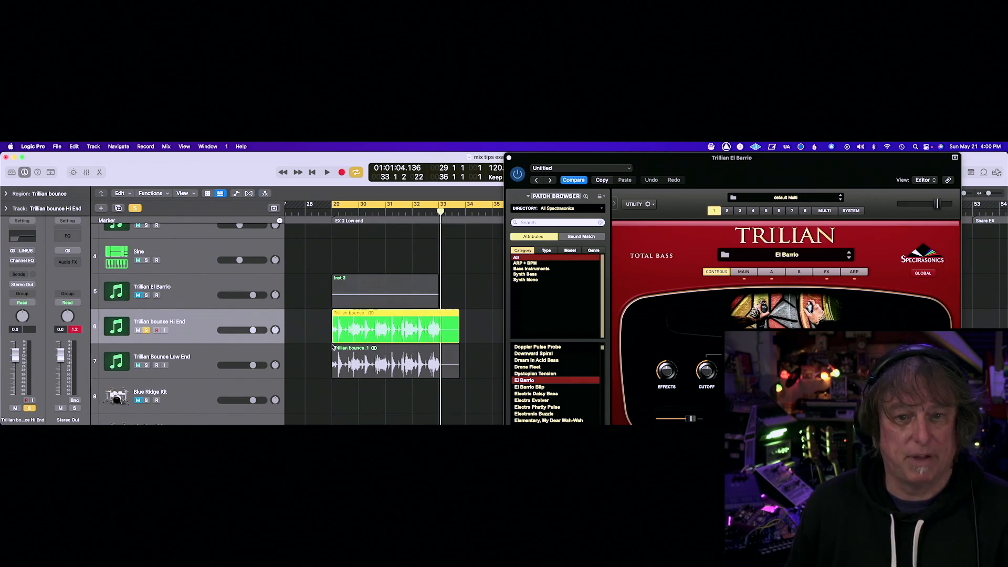
key("space")
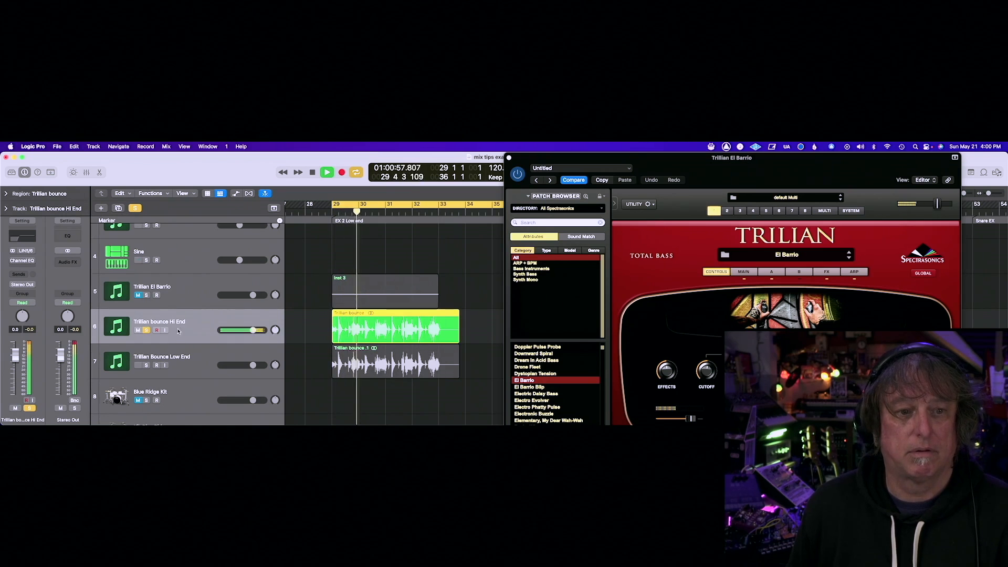
key("s")
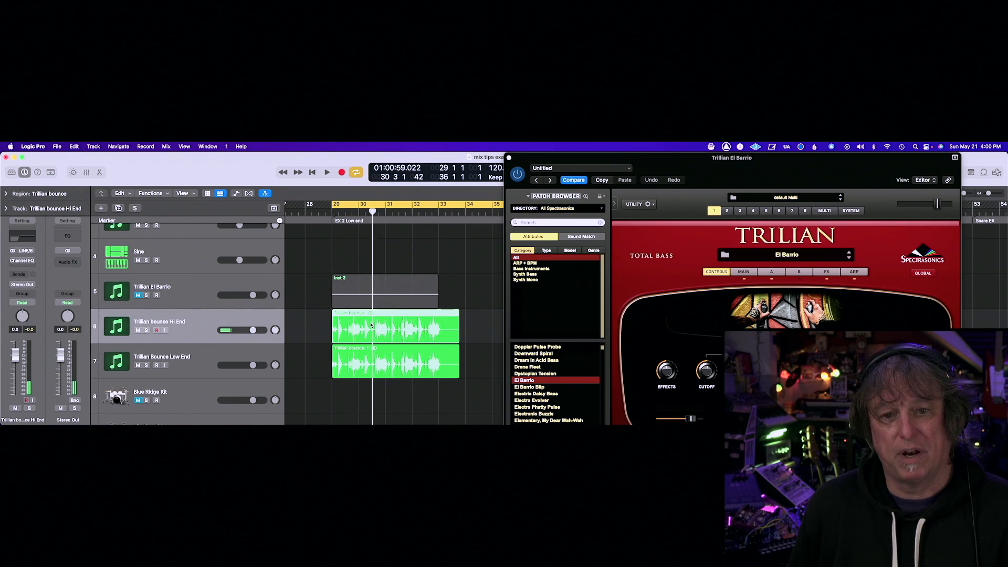
Step: Solo the Trillian bounce Hi End track and open its enabled Channel EQ, placed clear of the start of the track regions
left_click(189, 357)
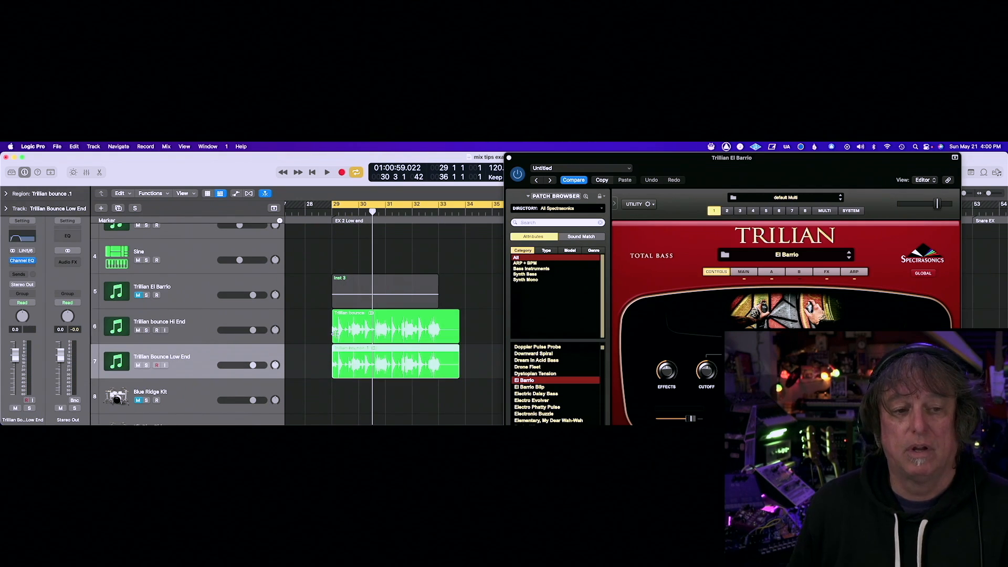
left_click(183, 328)
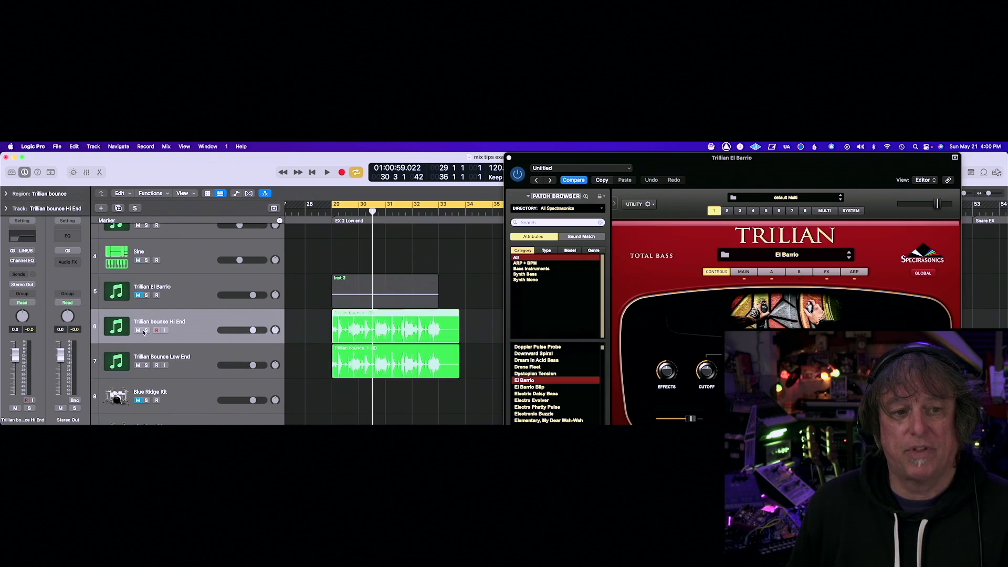
left_click(146, 330)
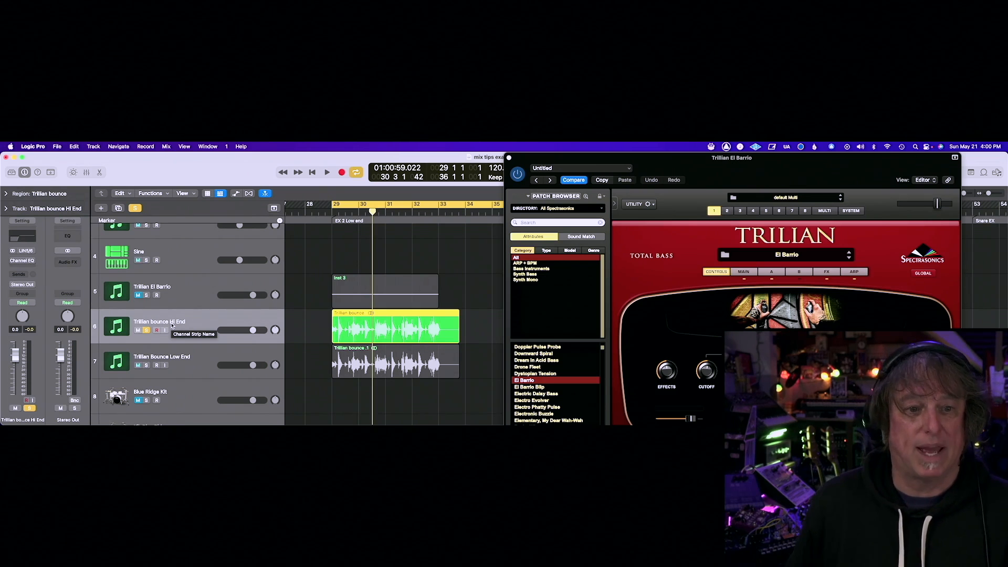
left_click(23, 262)
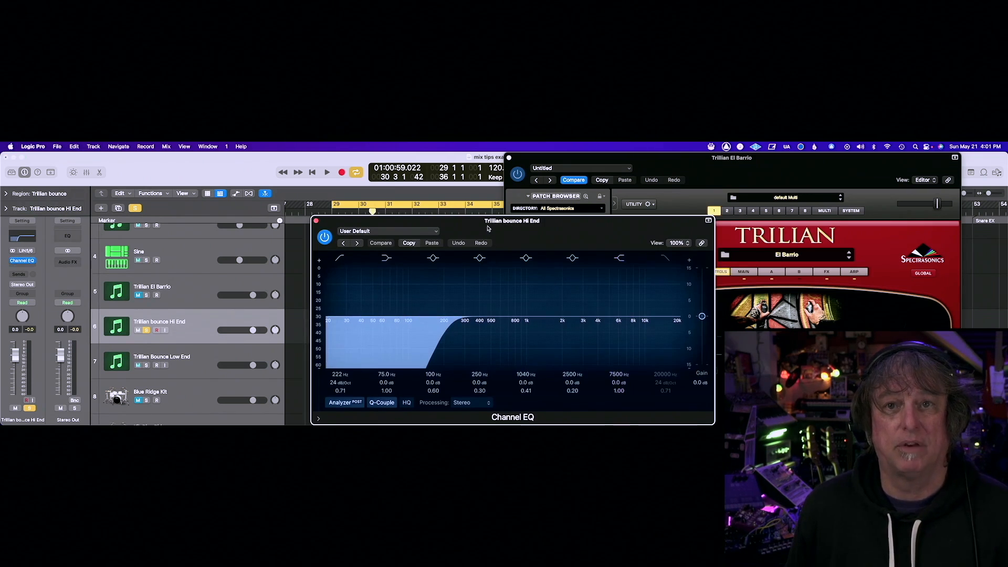
left_click_drag(487, 228, 503, 191)
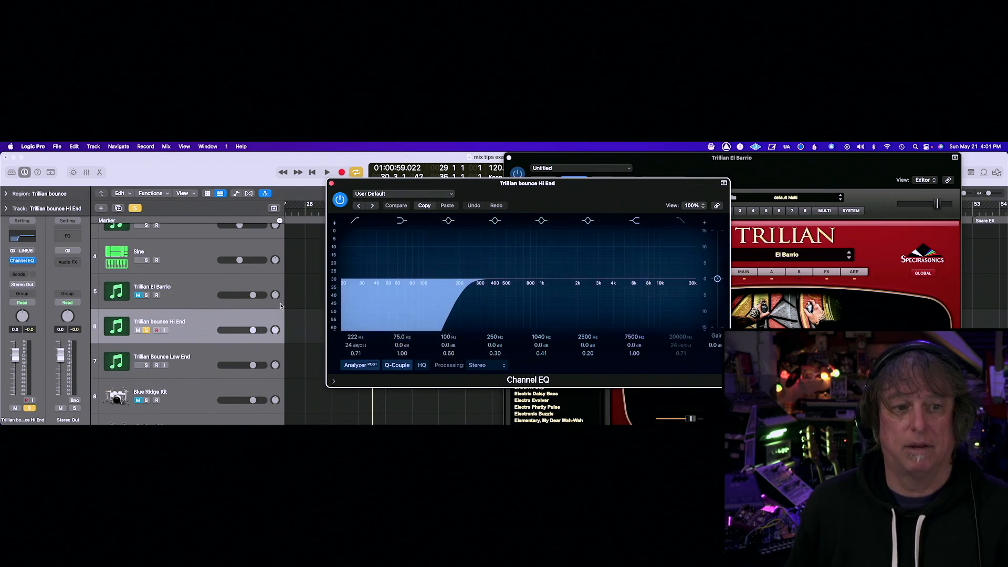
left_click_drag(379, 185, 475, 193)
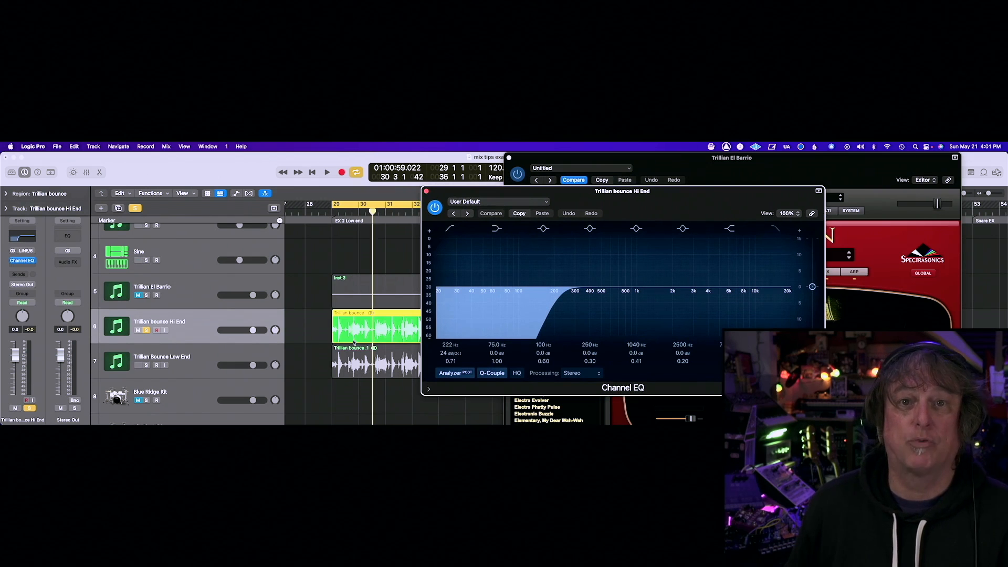
Step: Play the high-end bounce, comparing it with the Channel EQ and its 222 Hz low-cut band on and off, and close the EQ
key("space")
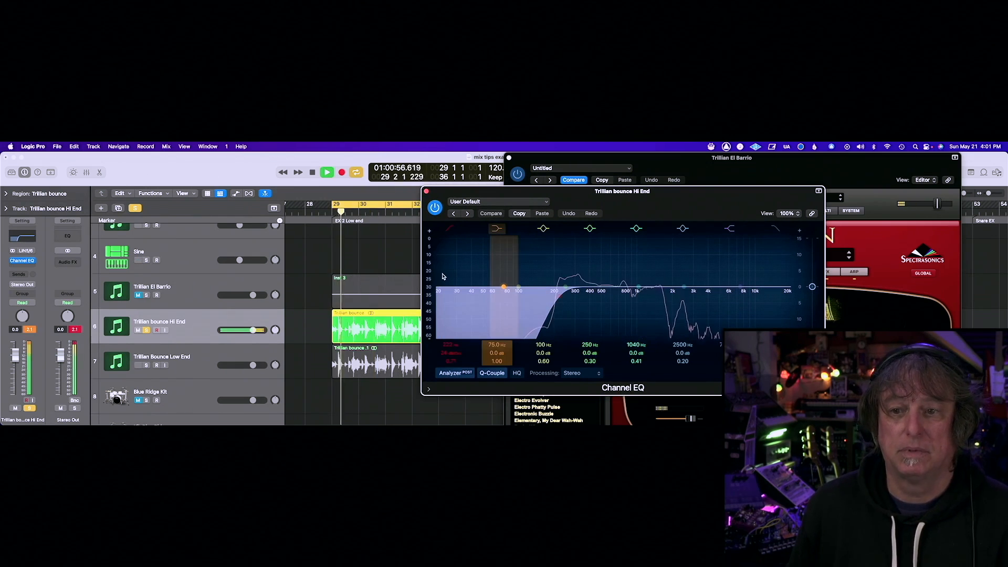
left_click(537, 308)
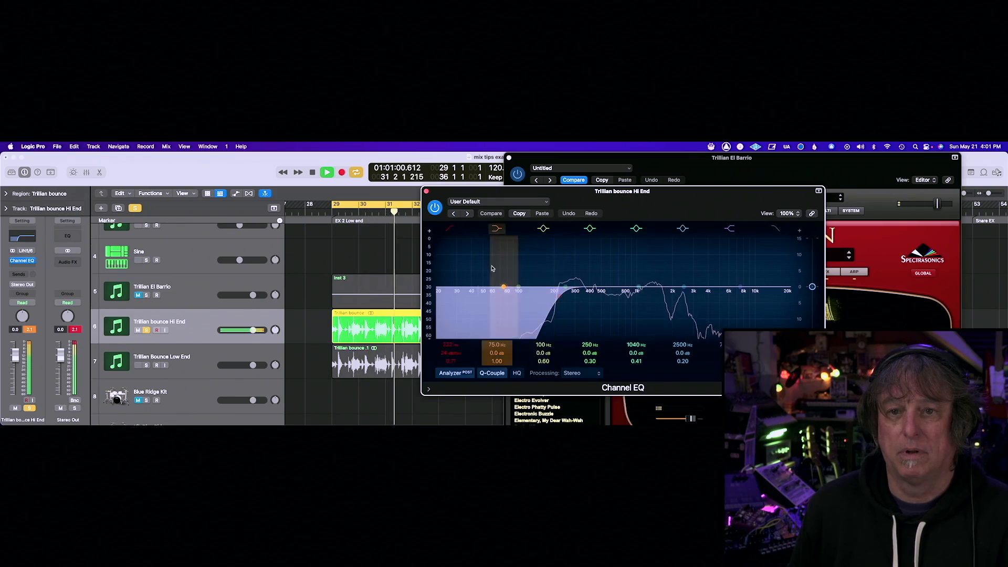
left_click(435, 208)
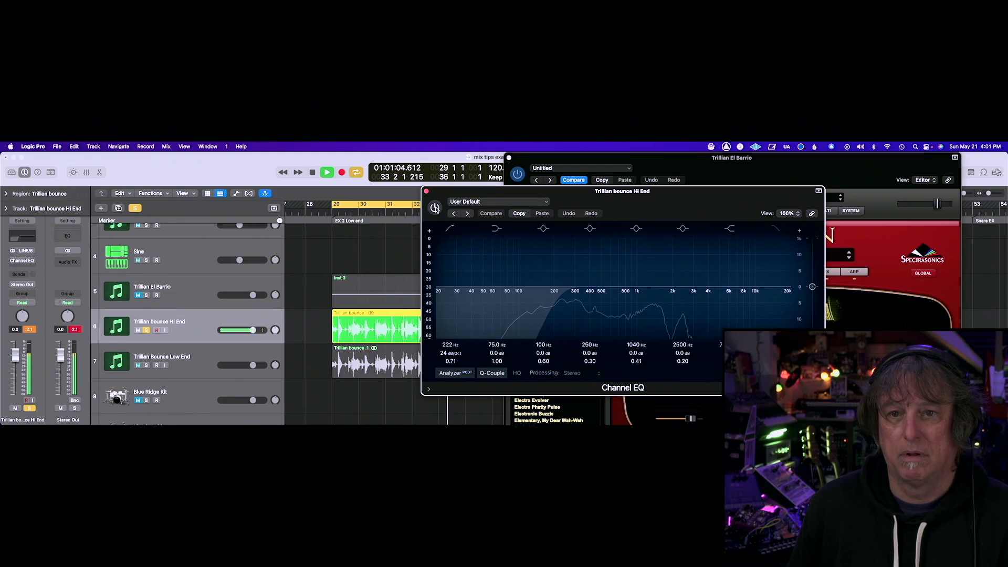
left_click(436, 208)
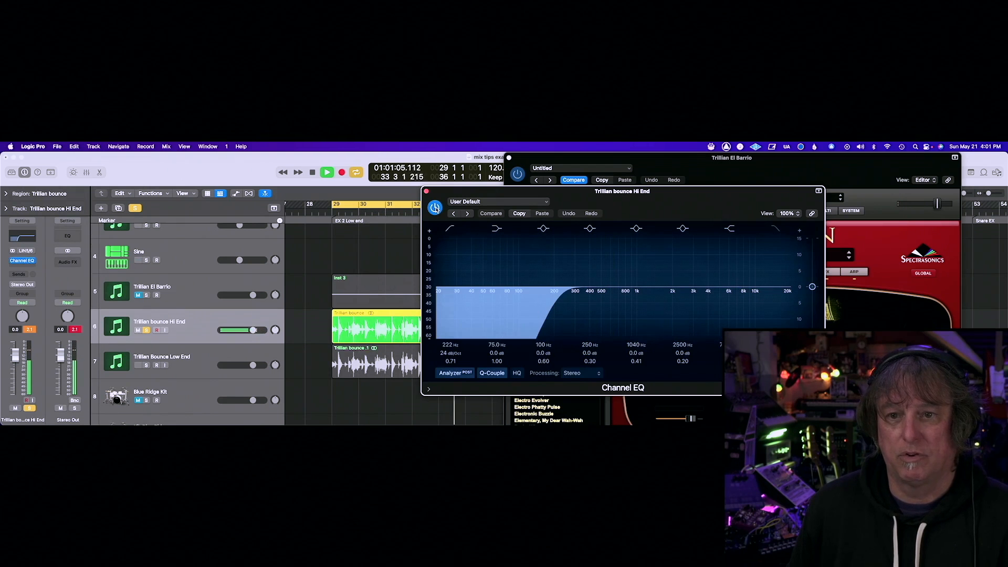
left_click(449, 230)
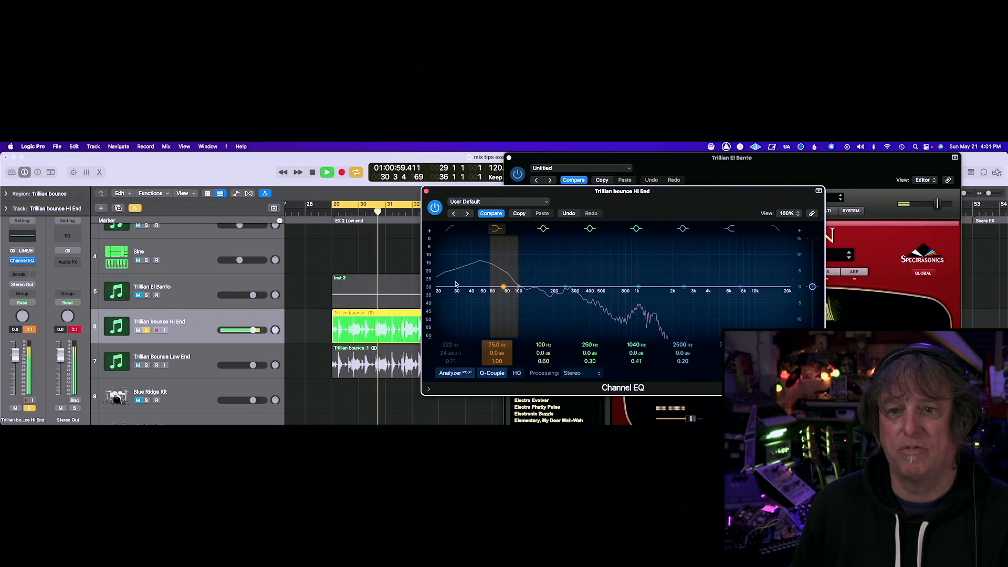
left_click(449, 230)
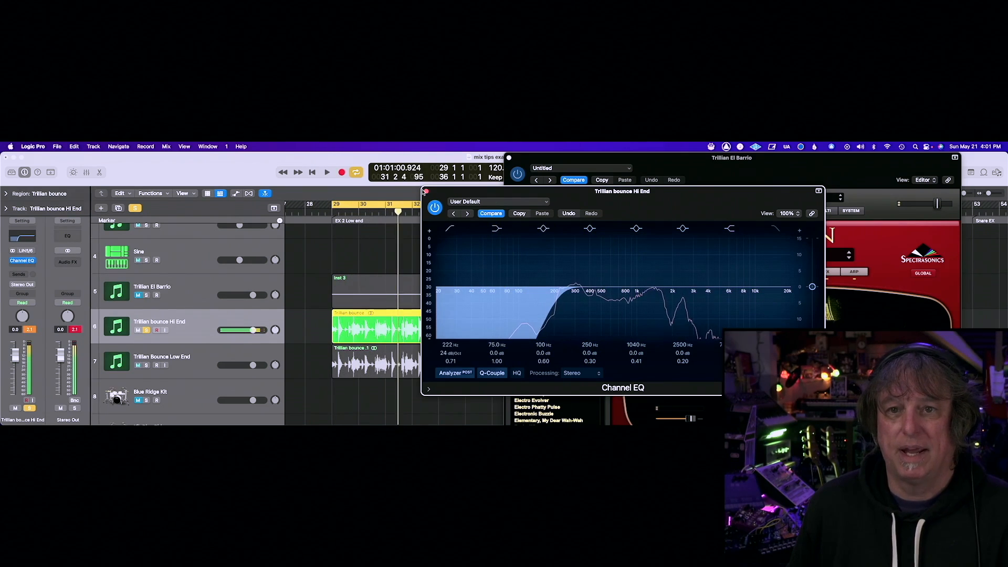
key("space")
left_click(427, 192)
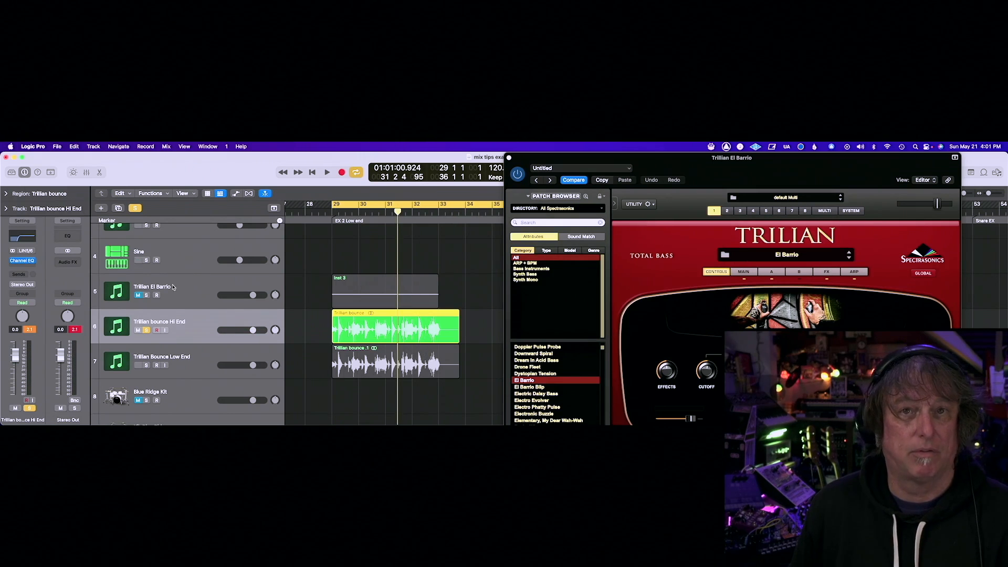
Step: Switch the solo from the Hi End bounce to the Trillian Bounce Low End track and open its Channel EQ
left_click(146, 330)
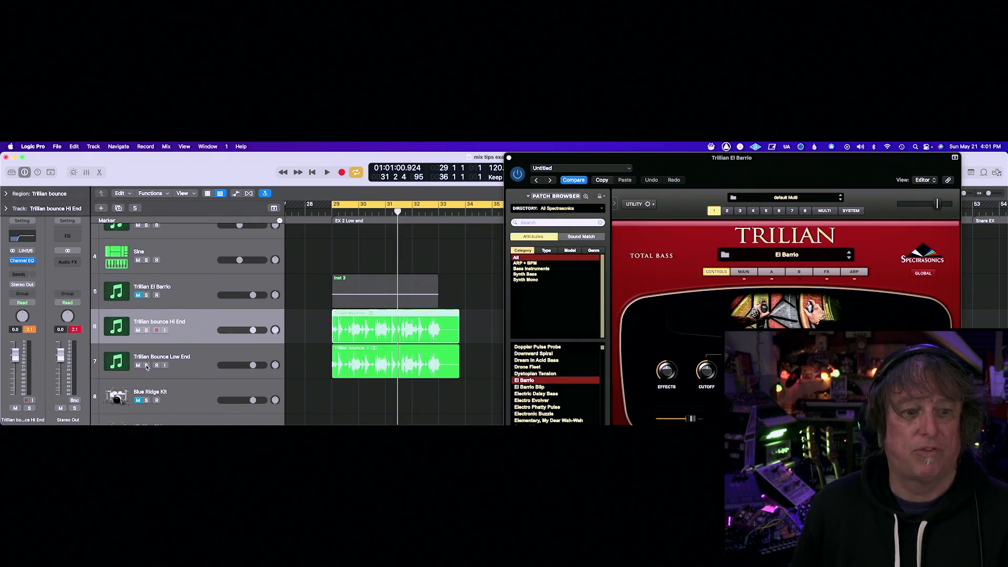
left_click(147, 366)
left_click(191, 362)
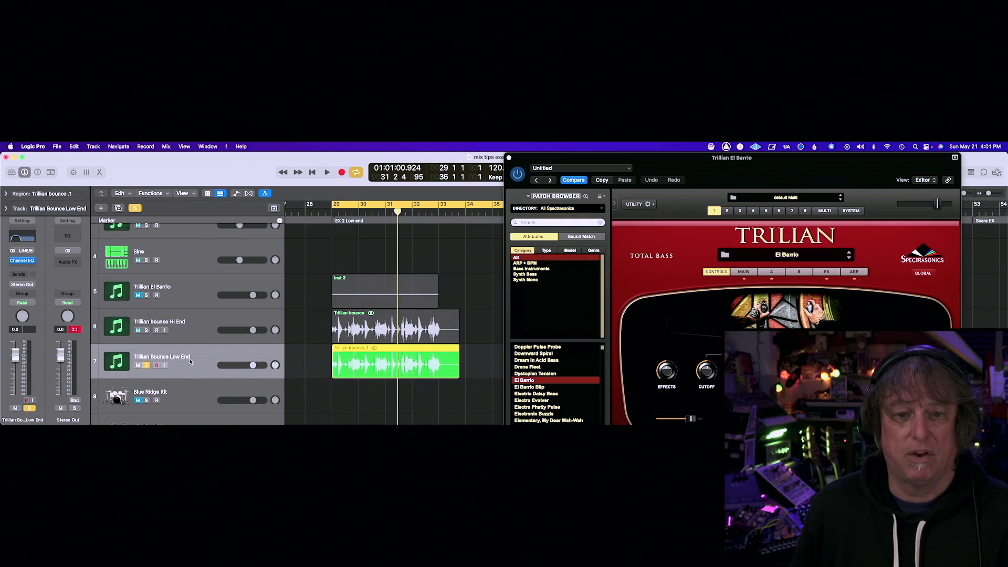
left_click(27, 261)
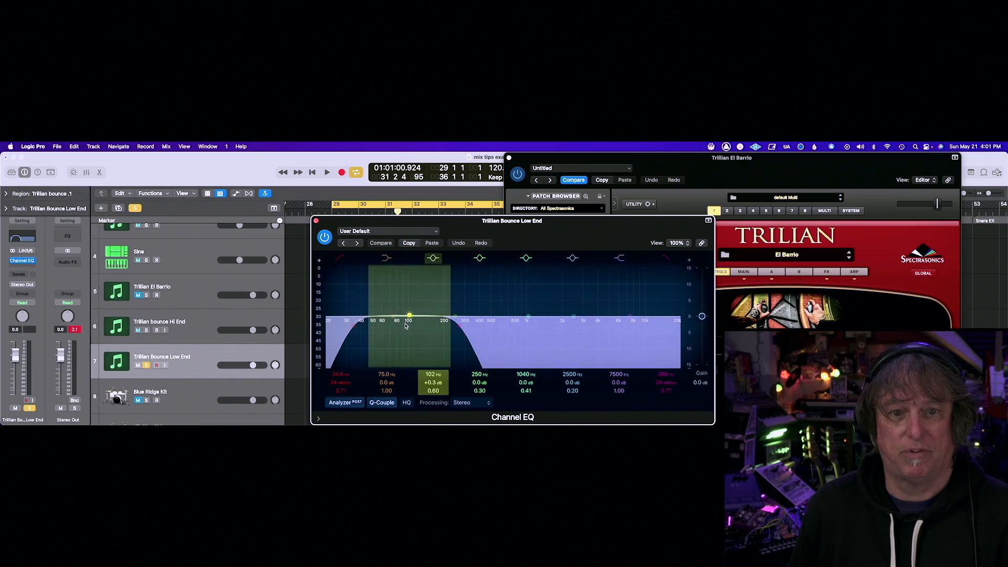
Step: Play the low-end bounce and set its Channel EQ low-cut band to 31.2 Hz with a Q of 0.93
key("space")
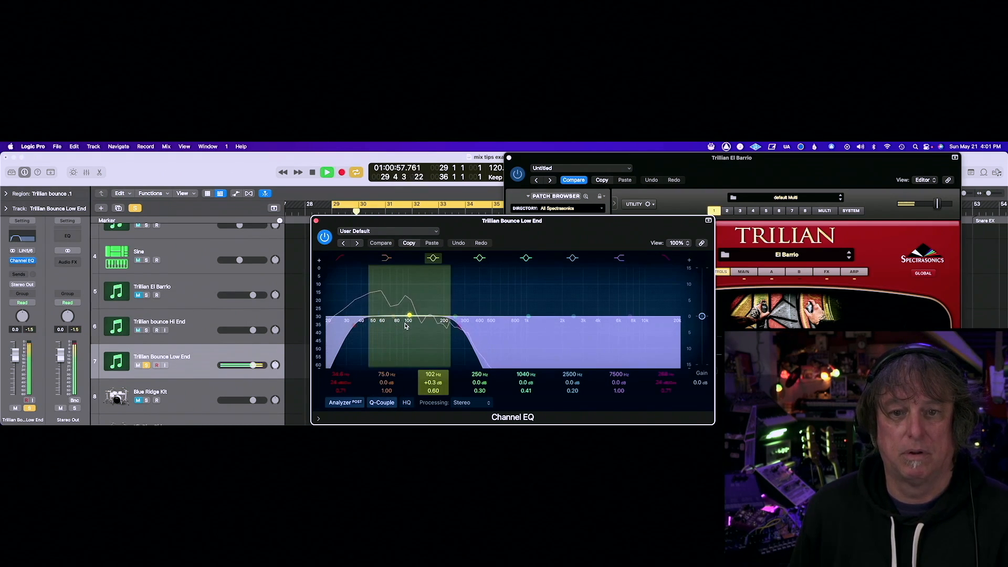
left_click_drag(349, 322, 346, 325)
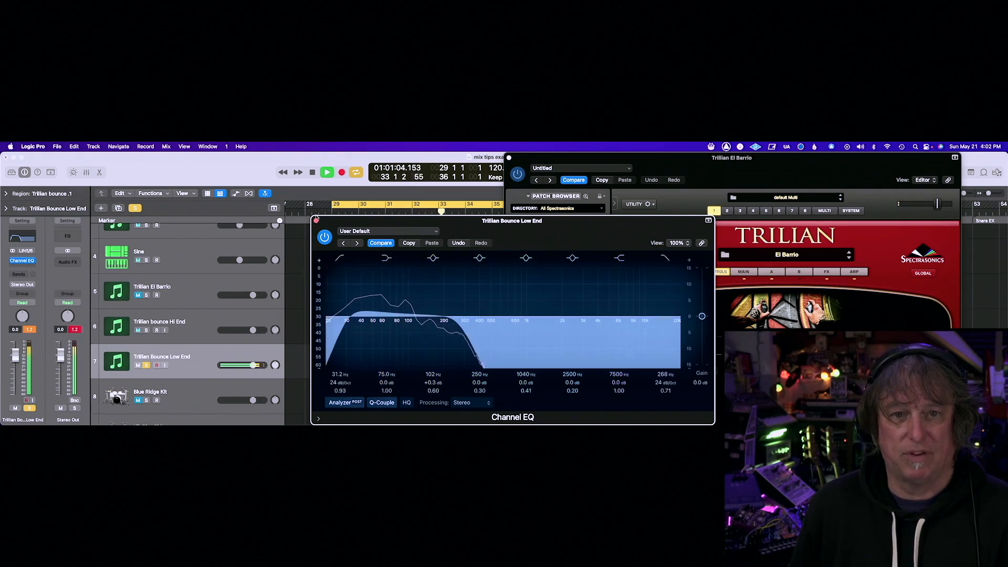
Step: Close the low-end track's Channel EQ, solo the Hi End bounce alongside the Low End bounce, and play both together
left_click(316, 221)
key("space")
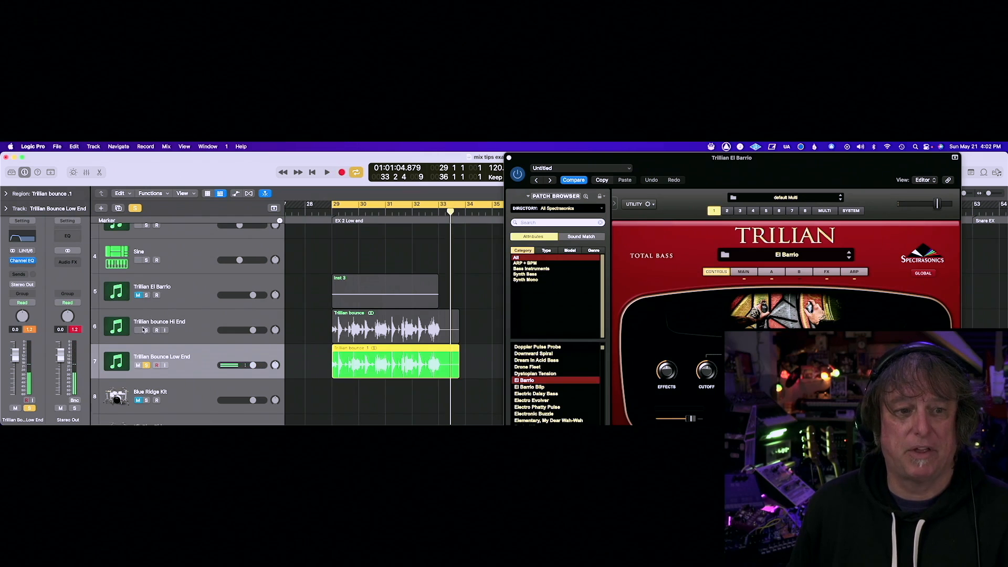
key("space")
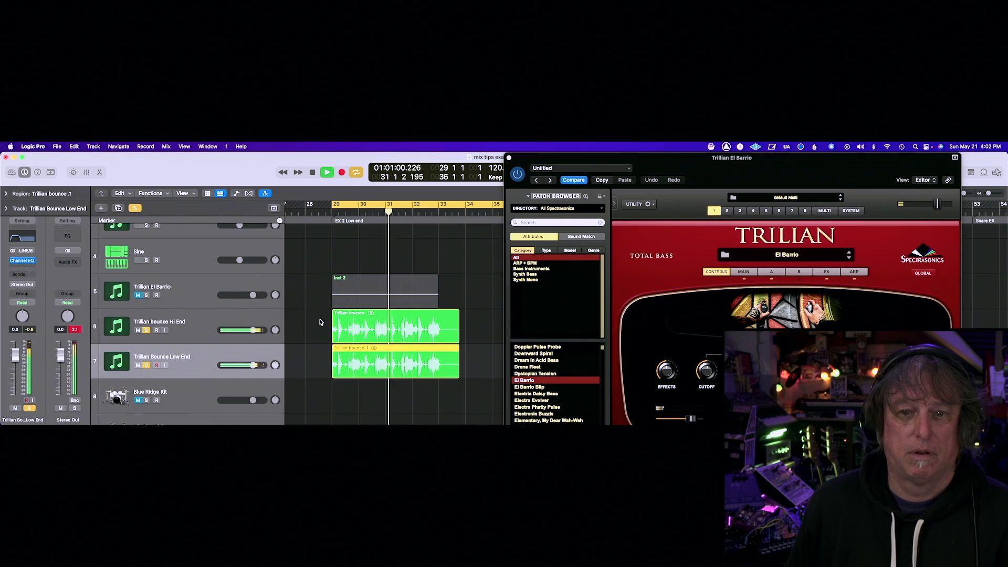
key("space")
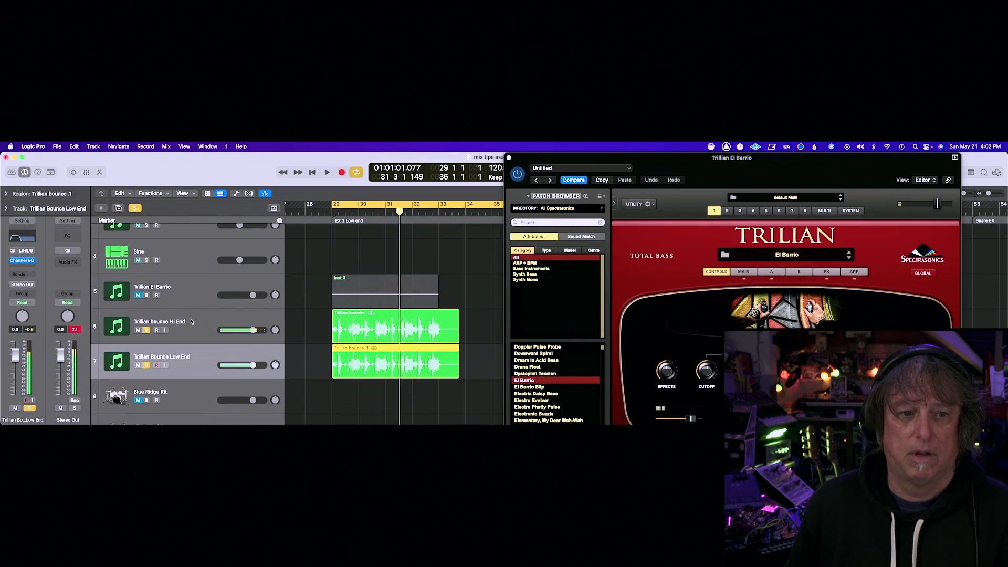
Step: Compare the original Trillian El Barrio track with the two bounces by switching solos during playback, and clear the solos
left_click(146, 296, "alt")
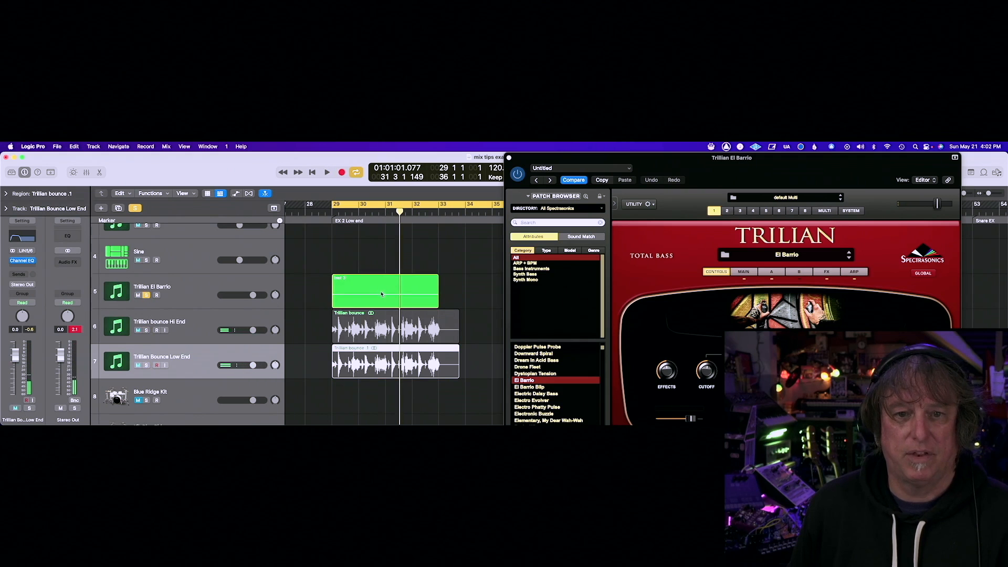
key("space")
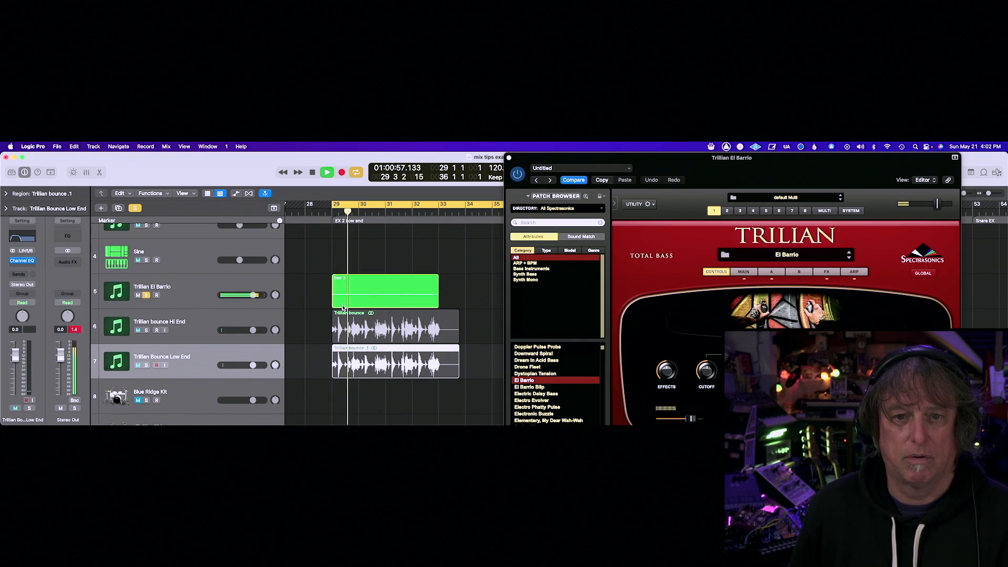
left_click(146, 330, "alt")
left_click(146, 365, "alt")
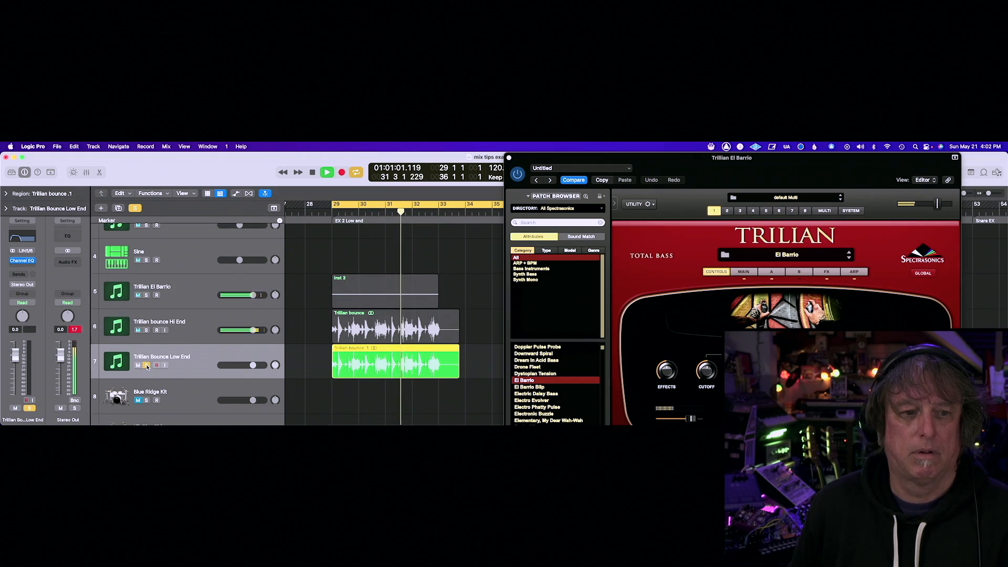
left_click(147, 330)
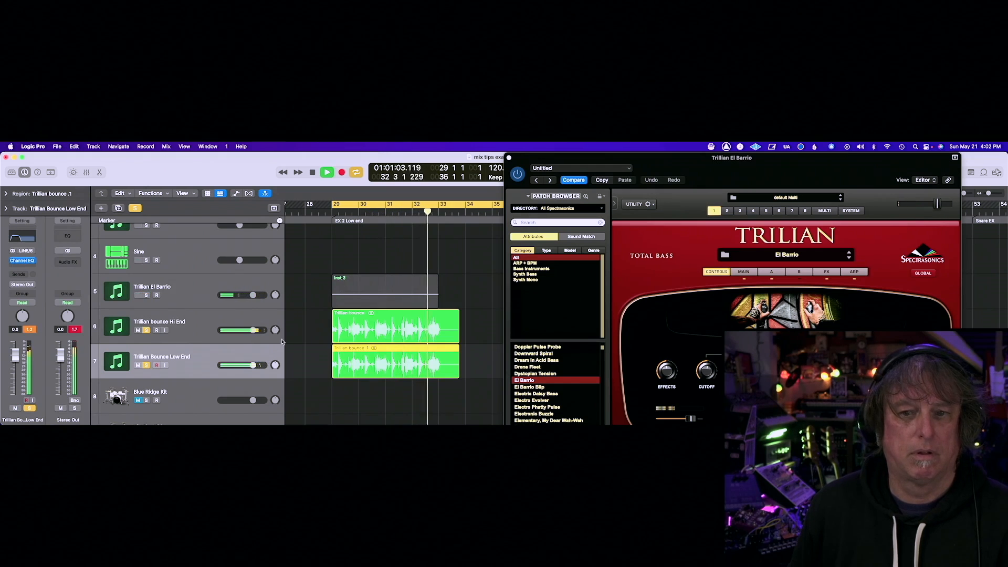
key("space")
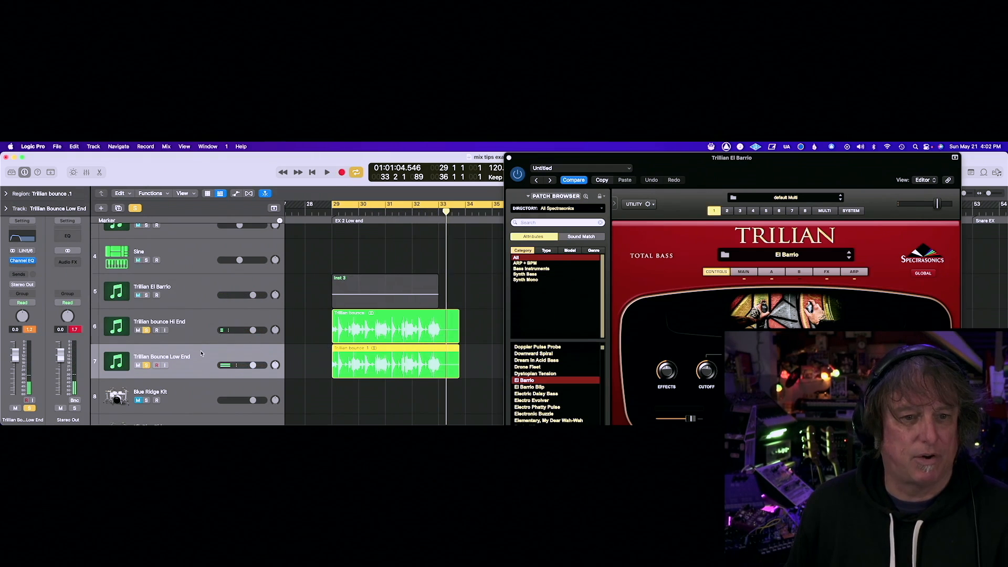
left_click(146, 330)
left_click(145, 365)
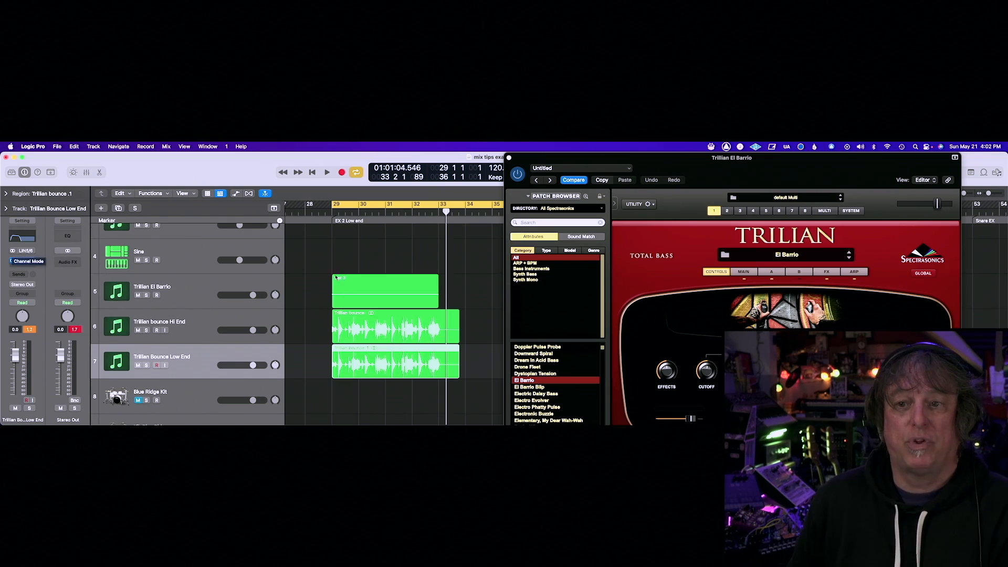
Step: Check the output format options of the Trilian instrument on the Trillian El Barrio track
left_click(197, 298)
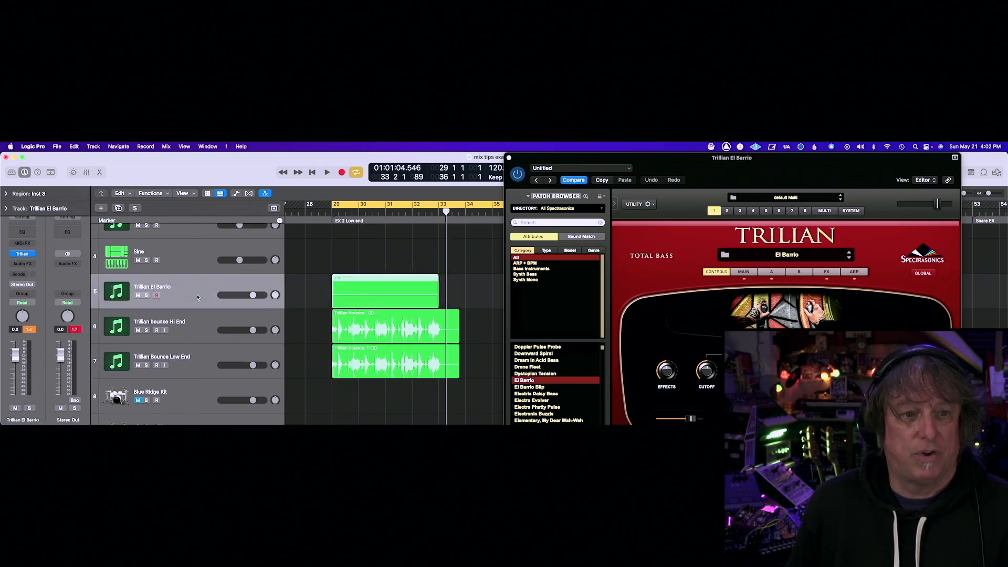
left_click(31, 254)
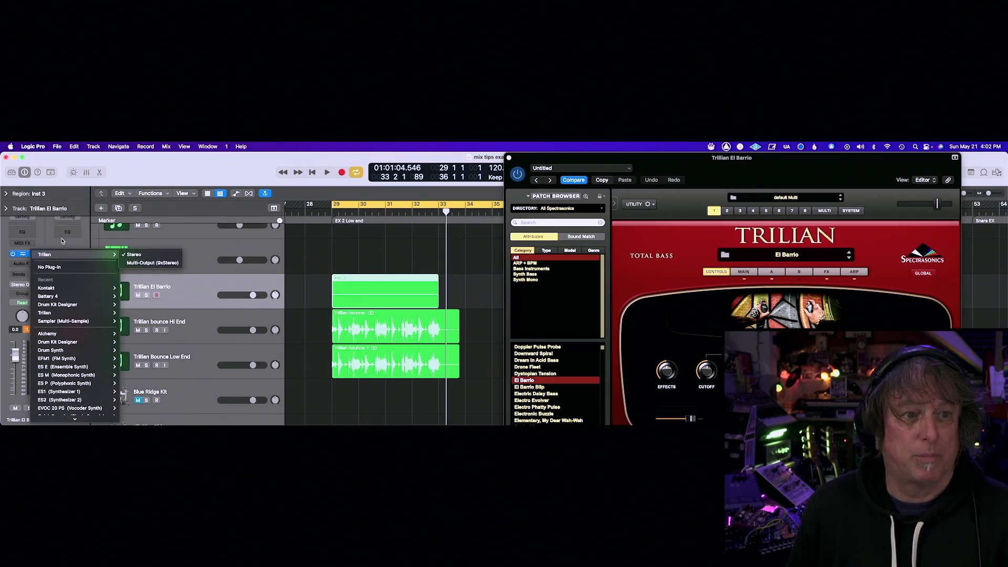
left_click(48, 240)
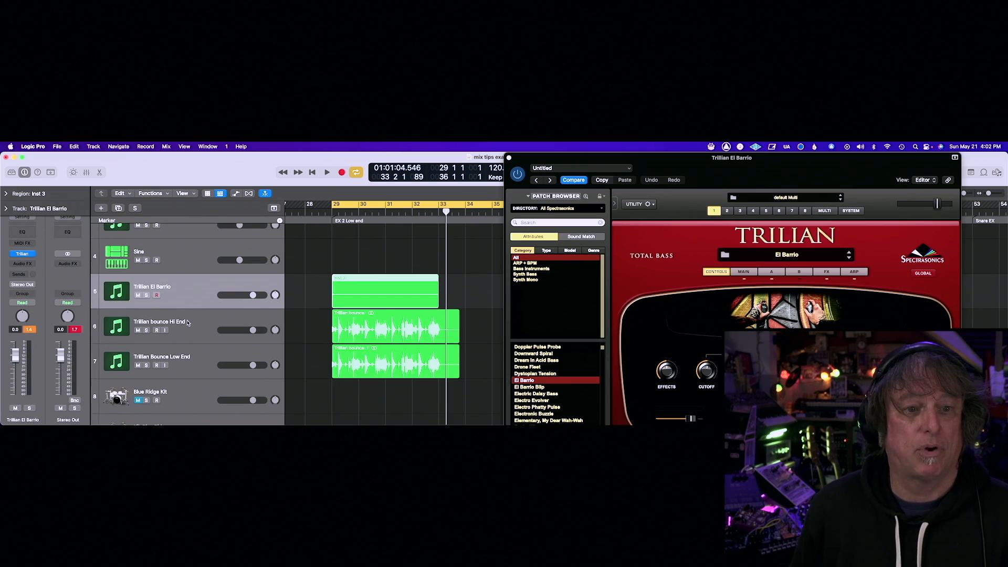
Step: Switch the Trillian Bounce Low End track's input format to mono and change its Channel EQ to the mono version
left_click(192, 367)
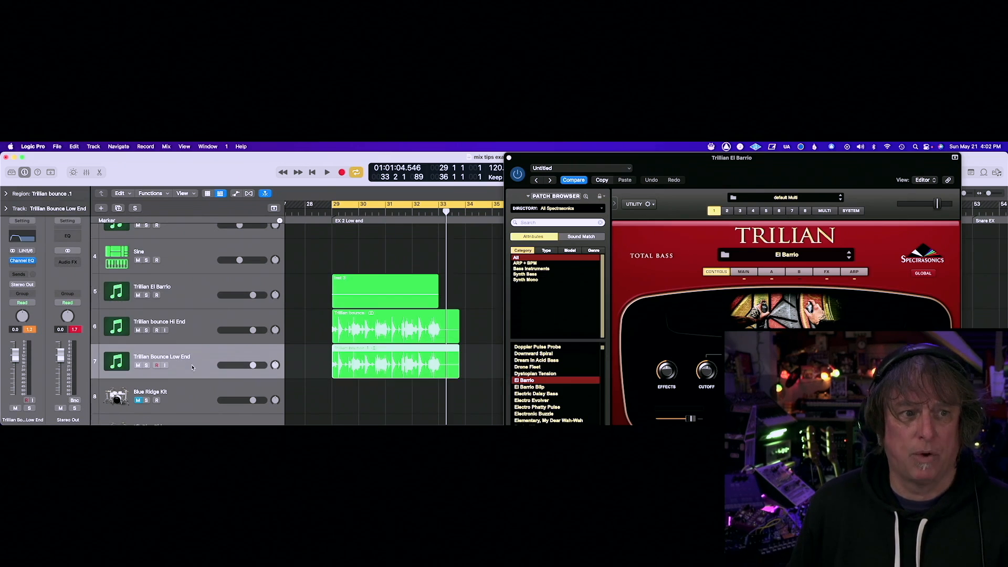
left_click(11, 251)
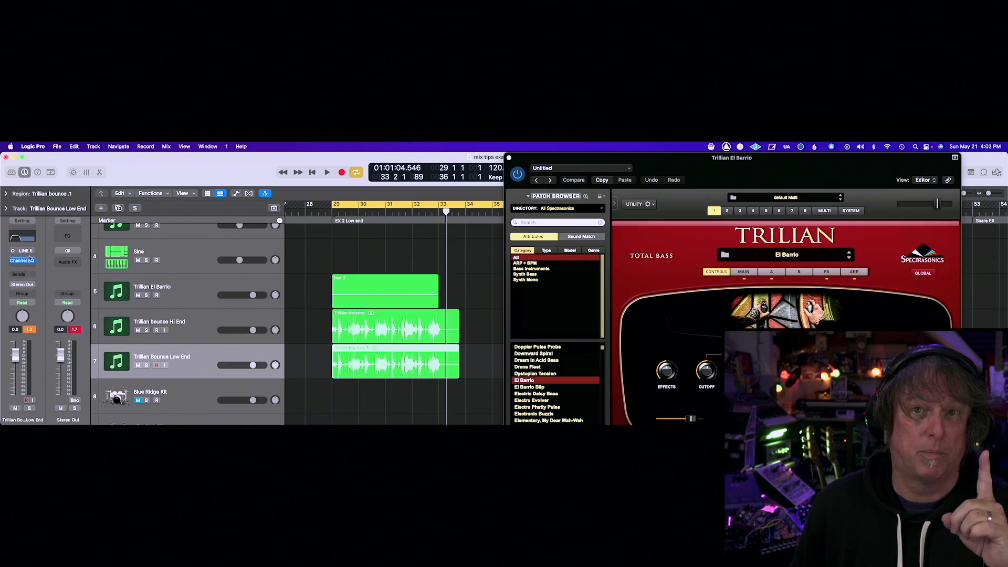
mouse_move(36, 262)
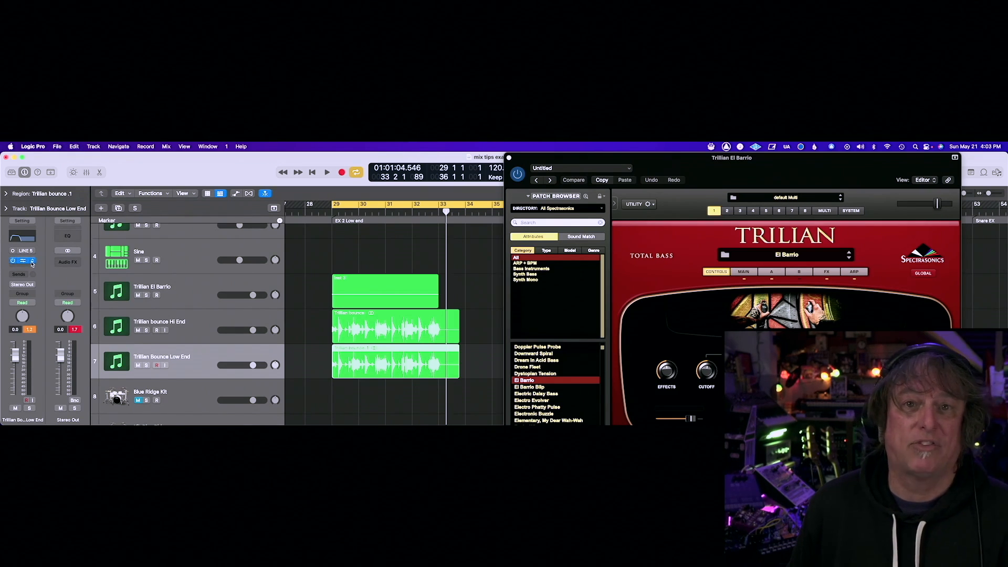
left_click(32, 263)
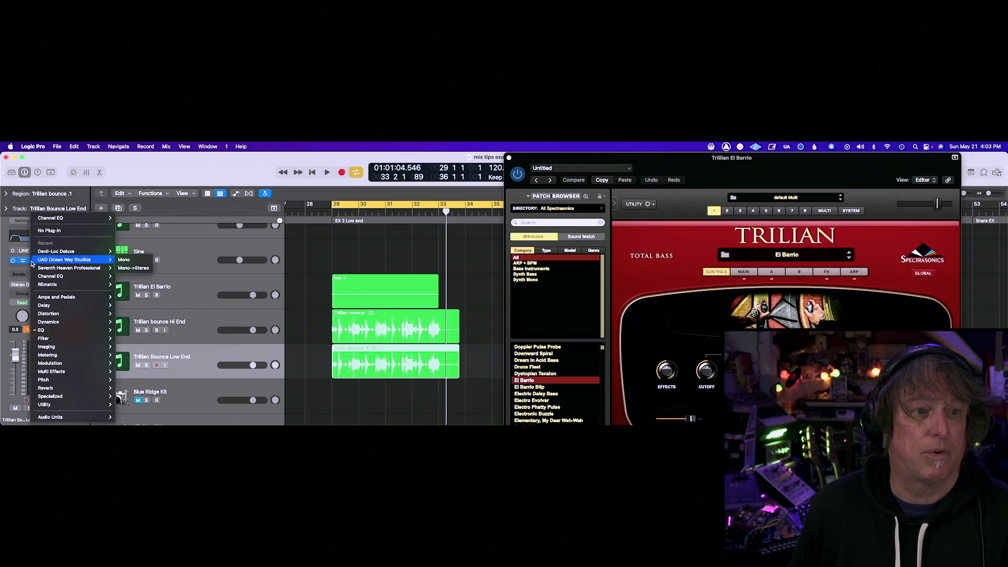
mouse_move(94, 218)
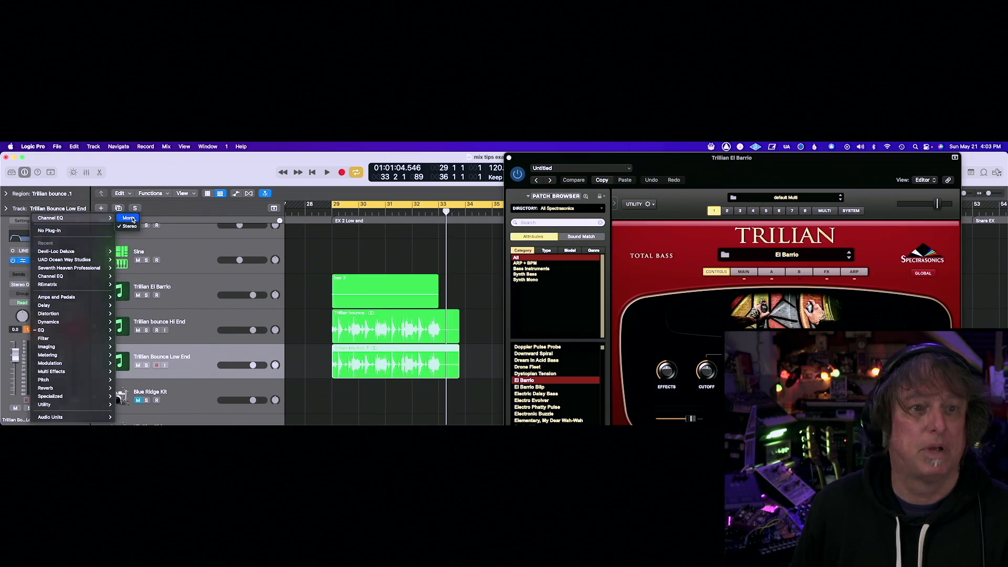
left_click(130, 219)
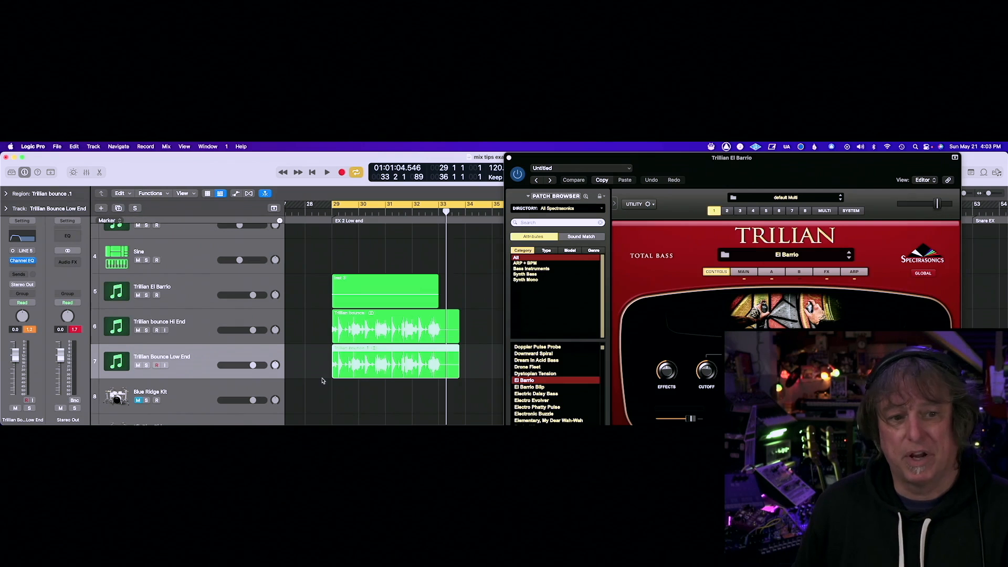
Step: Solo the Trillian Bounce Low End track, play it in mono, and clear its solo
left_click(147, 366)
key("space")
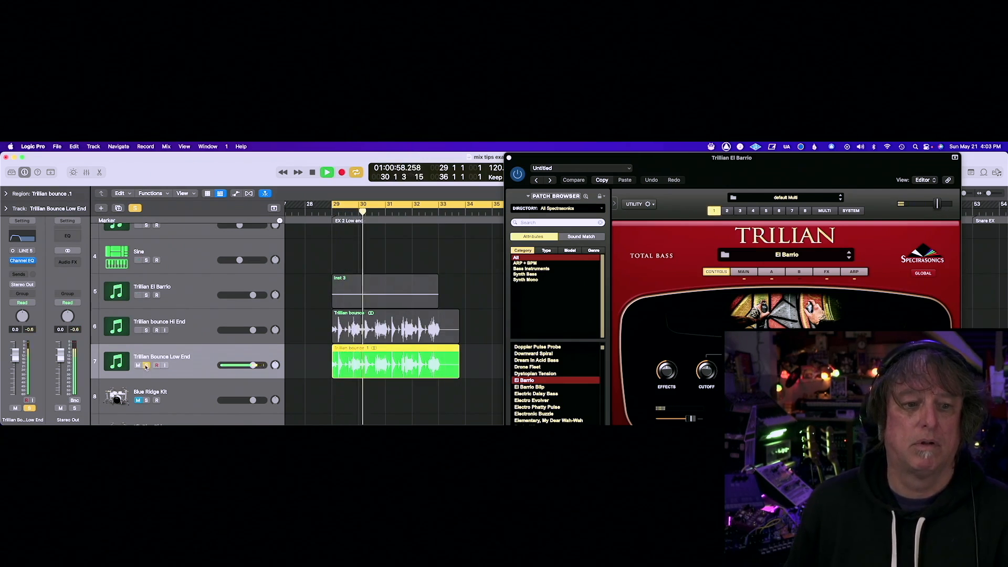
left_click(147, 365)
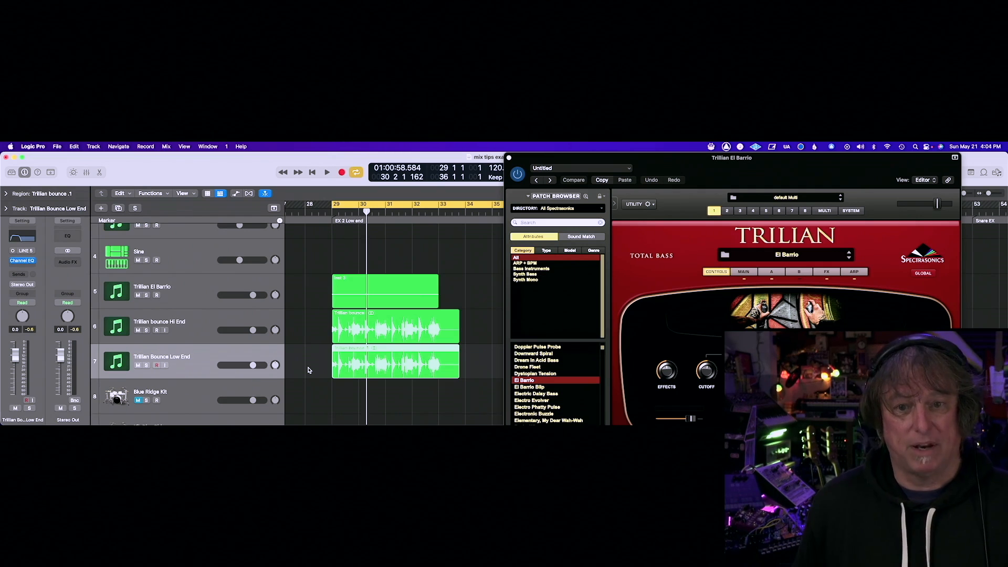
Step: Mute the Trillian El Barrio track, solo both bounces, select the Hi End track, and play the two bounces together
key("super+Left")
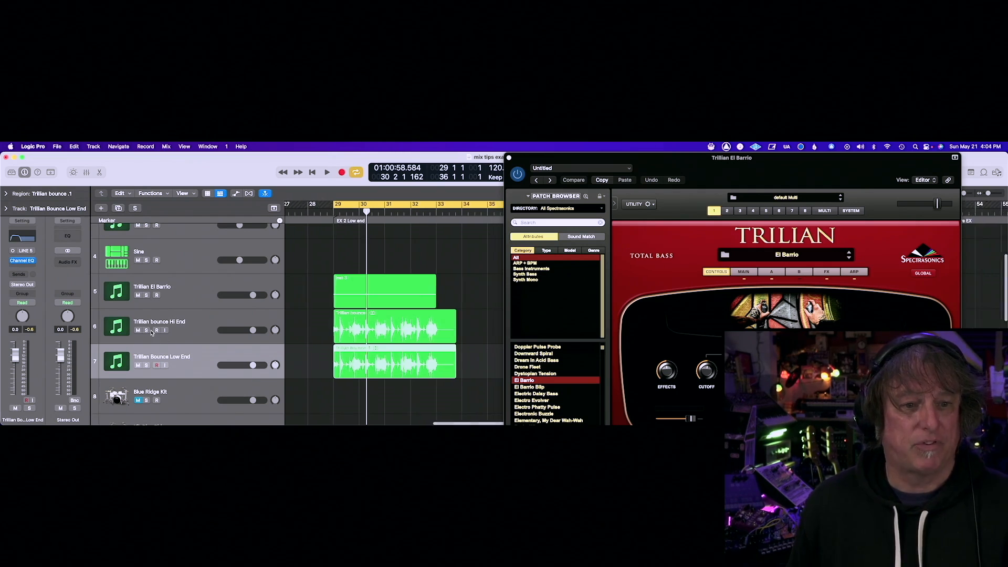
left_click(138, 296)
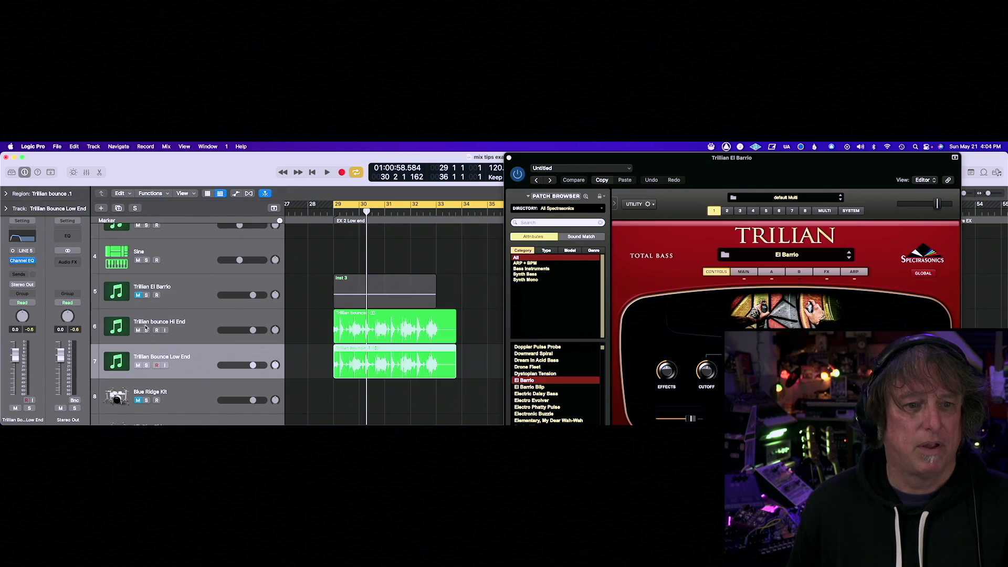
left_click(147, 330)
left_click(147, 365)
left_click(199, 322)
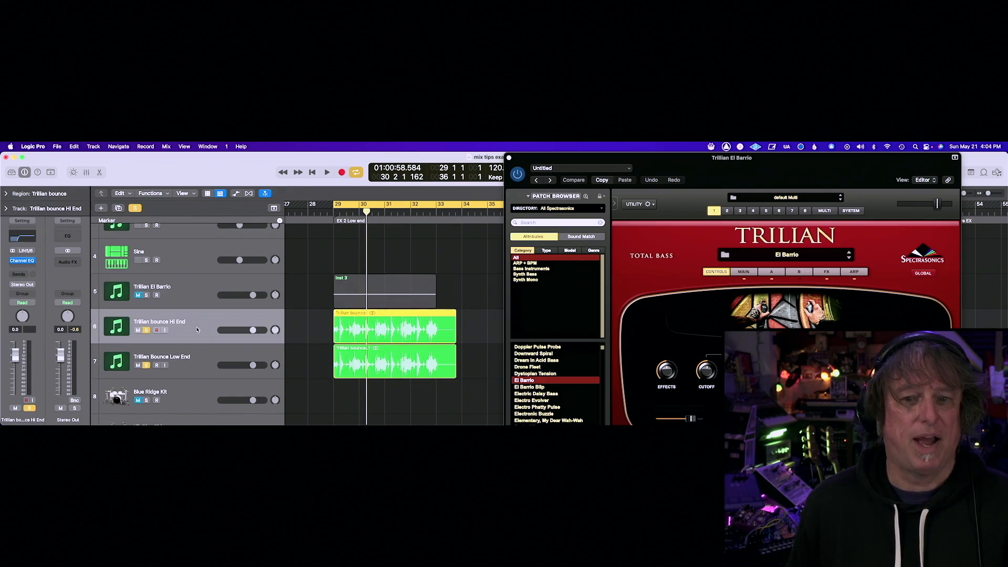
key("space")
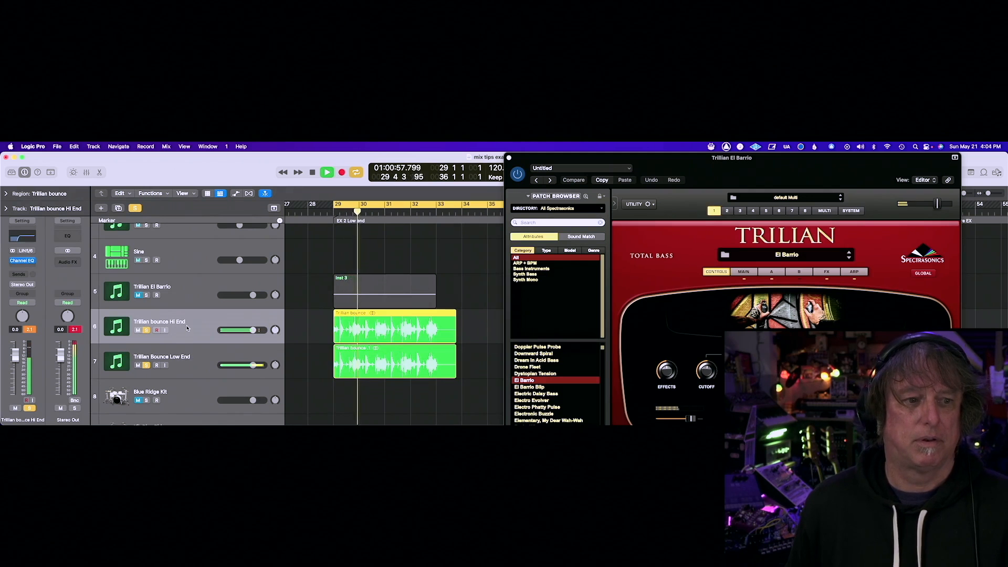
key("space")
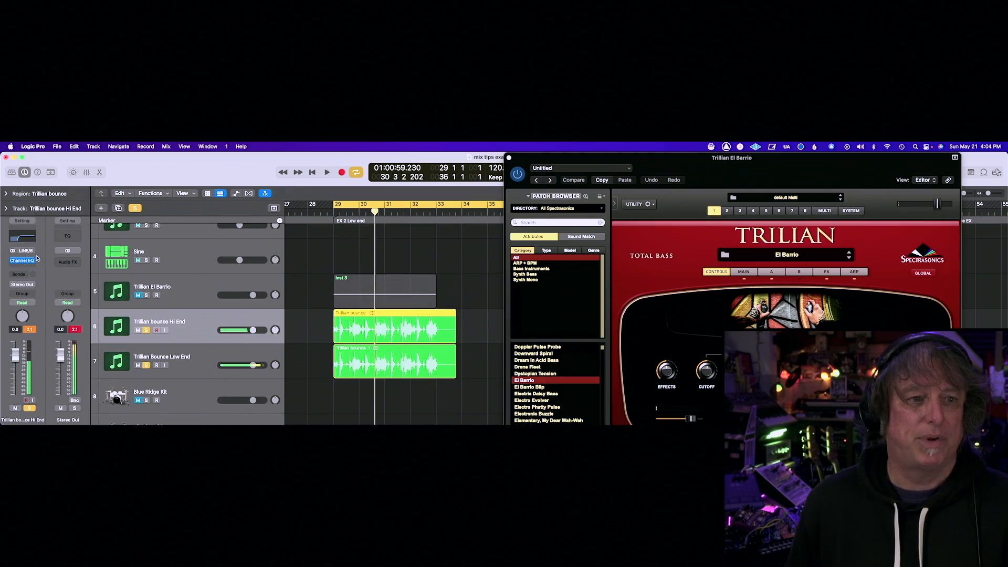
Step: Insert FabFilter Timeless 2 after the Channel EQ on the Hi End track and move its window so all controls are visible
left_click(33, 267)
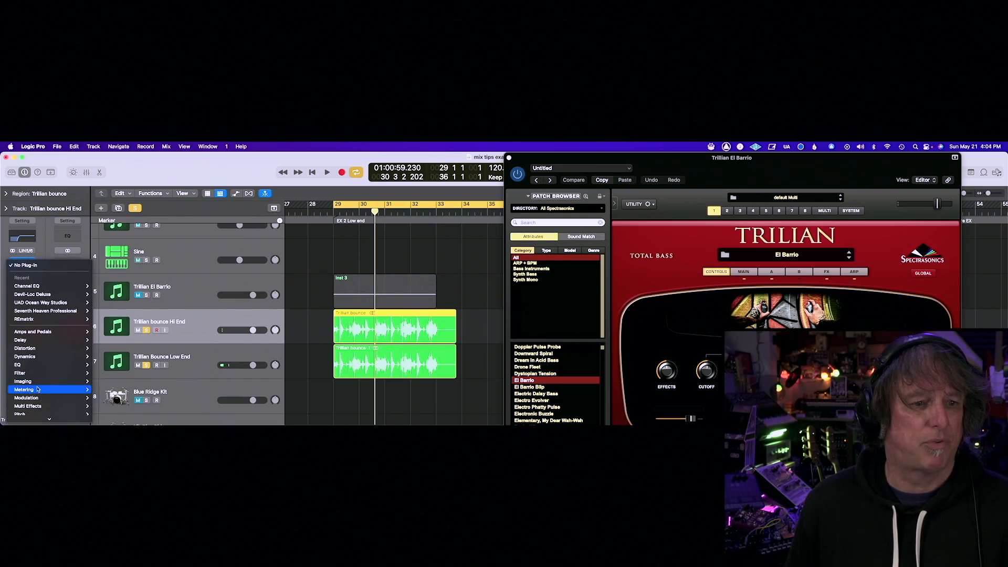
mouse_move(37, 389)
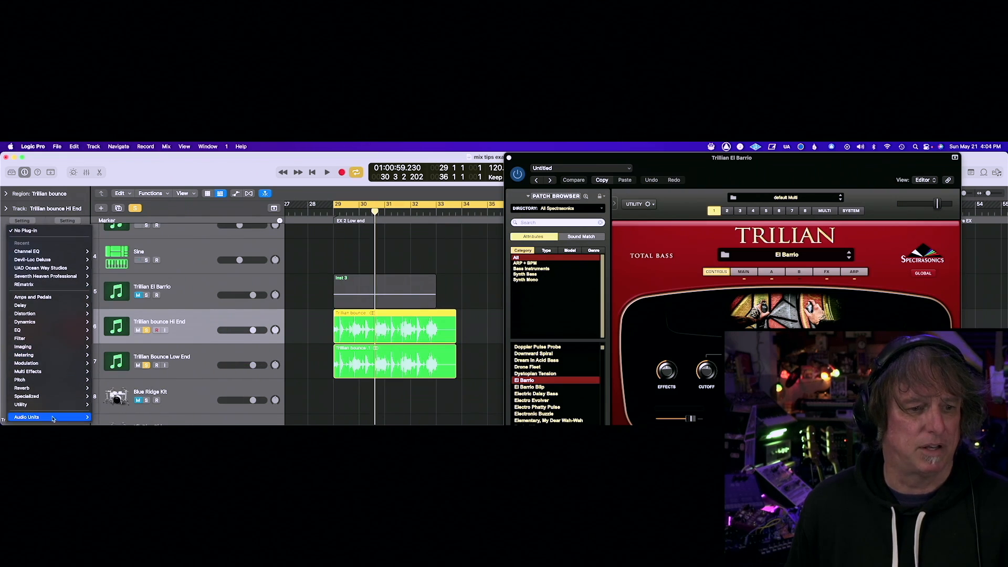
mouse_move(31, 417)
mouse_move(152, 251)
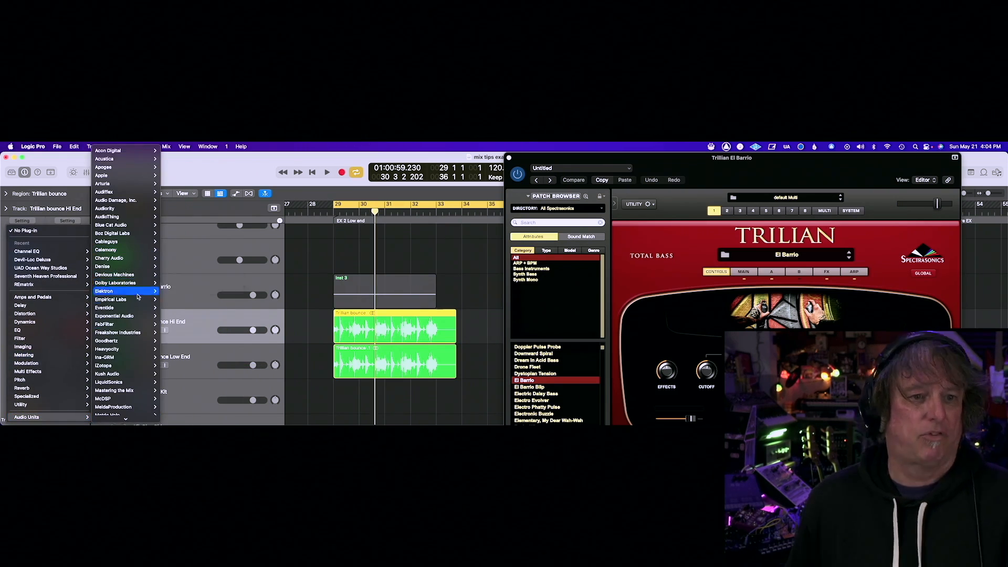
mouse_move(136, 327)
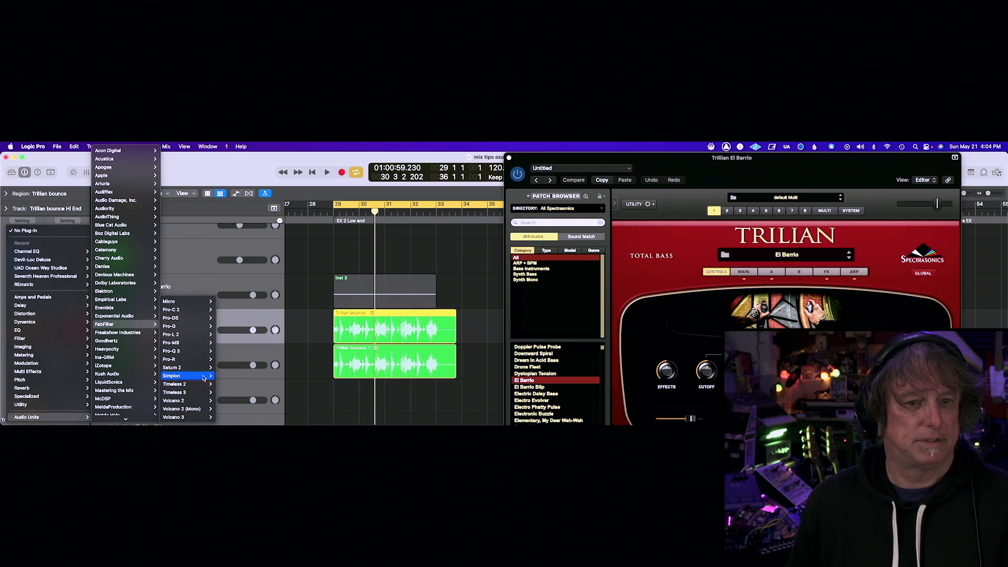
mouse_move(195, 384)
left_click(226, 385)
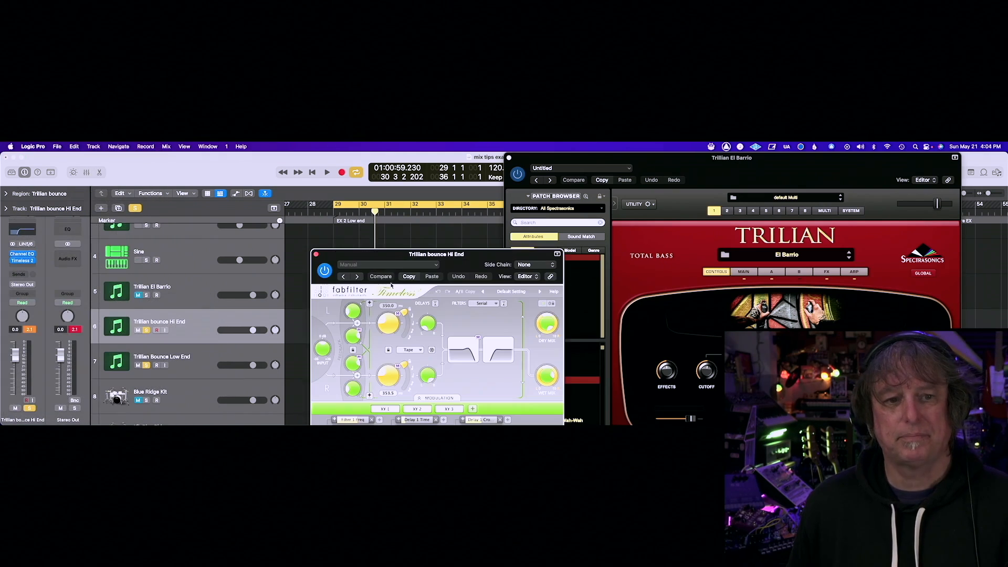
left_click_drag(392, 254, 348, 172)
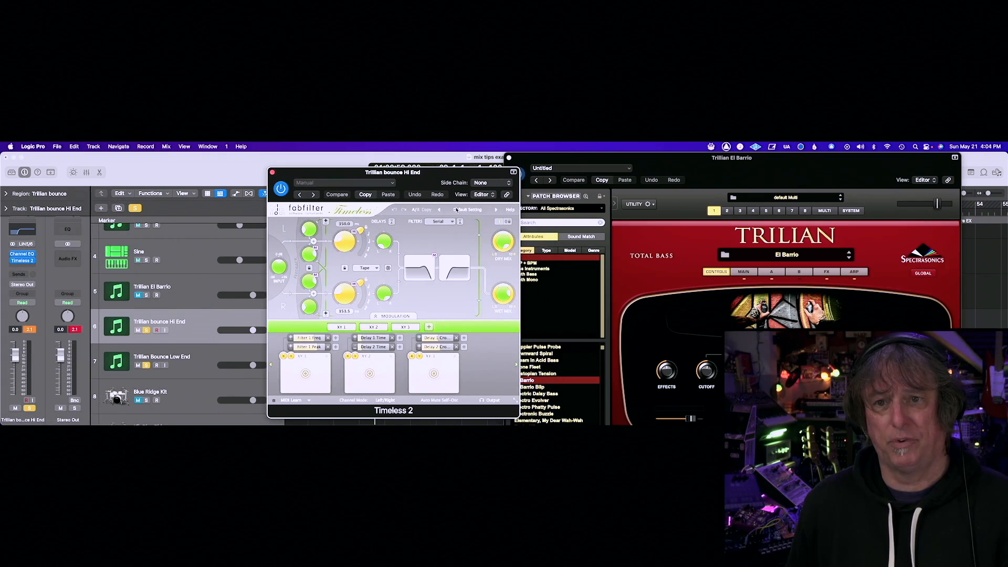
Step: Load the Resonant Ping Pong BM preset in Timeless 2, play the Hi End track soloed alone, and close the plug-in
left_click(466, 210)
mouse_move(466, 222)
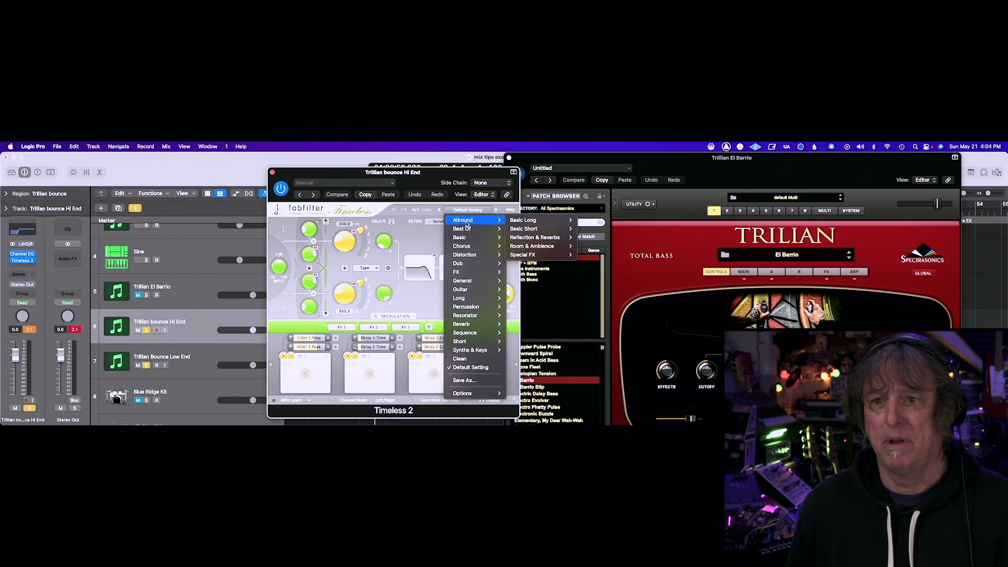
left_click(546, 328)
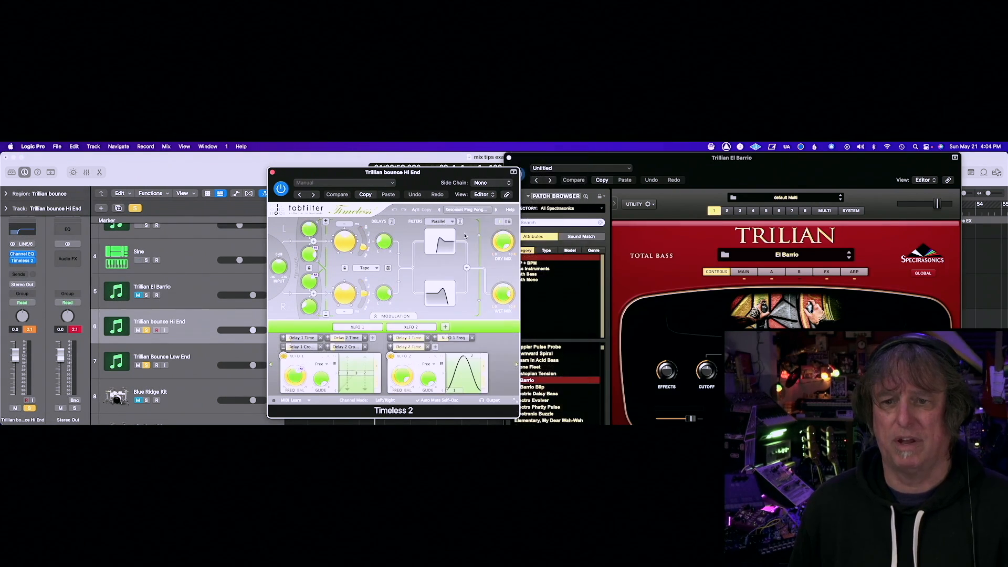
left_click(147, 365)
key("space")
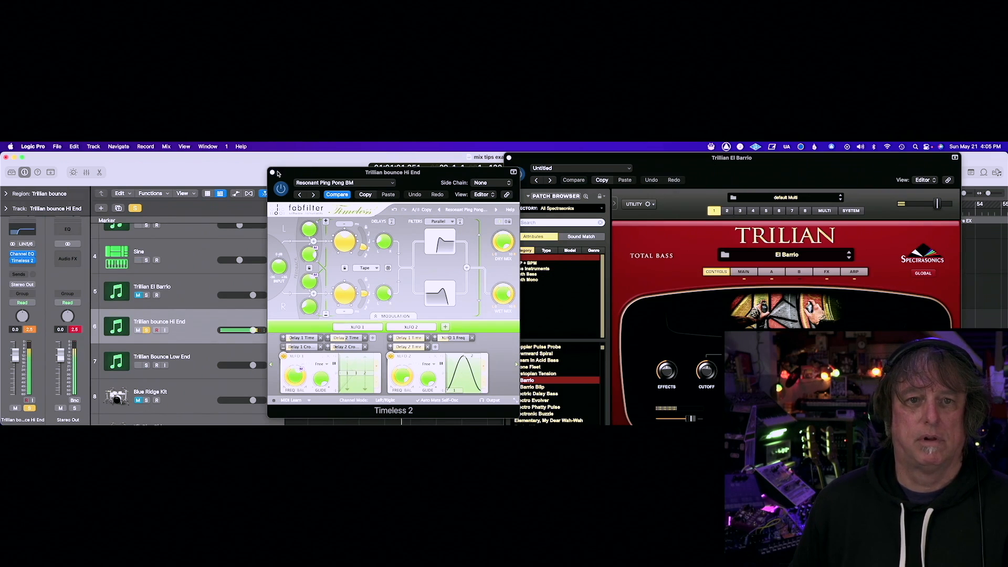
left_click(272, 172)
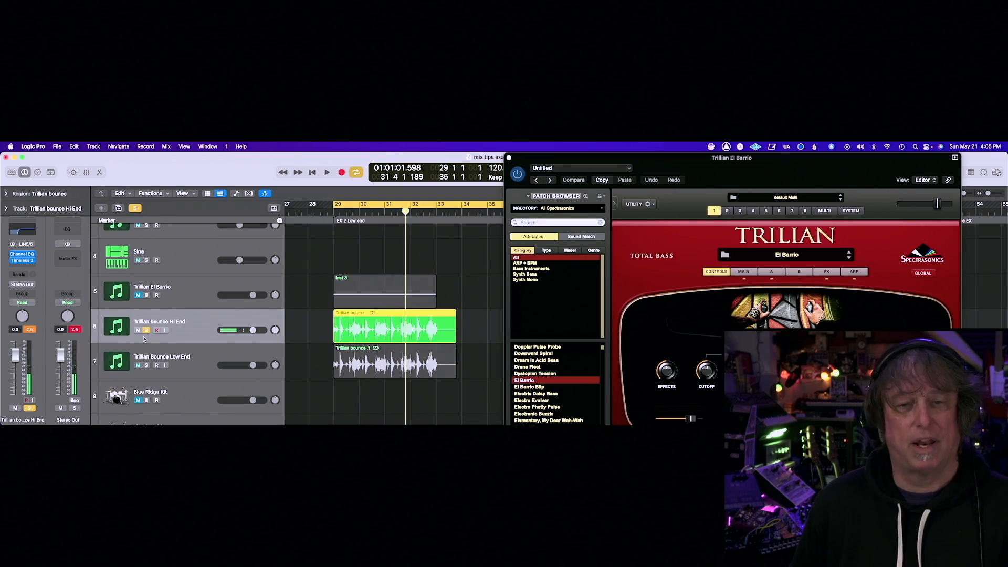
Step: Insert the stereo Plugin Alliance bx_shredspread after Timeless 2 on the Hi End track and move its window so all controls are visible
left_click(25, 267)
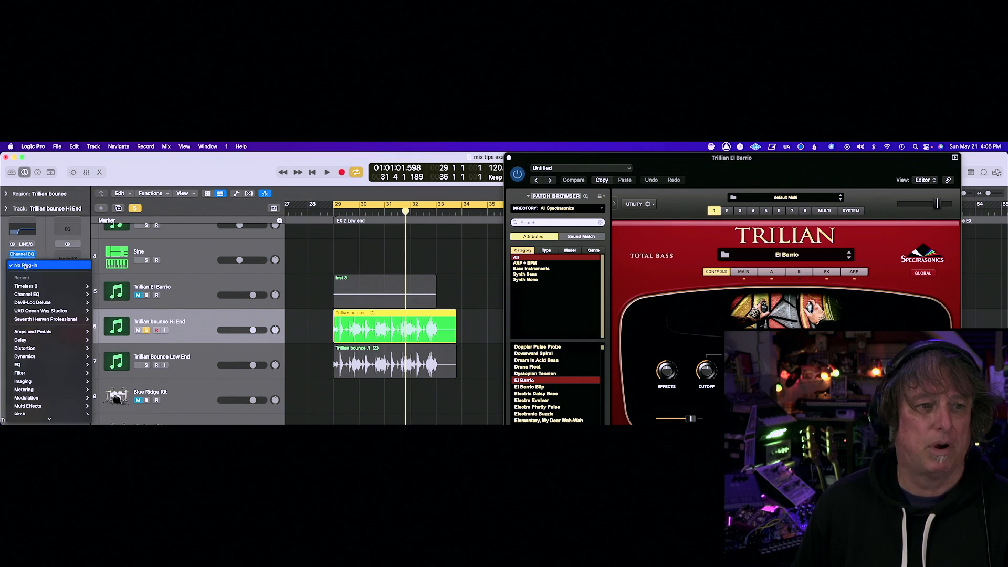
mouse_move(53, 418)
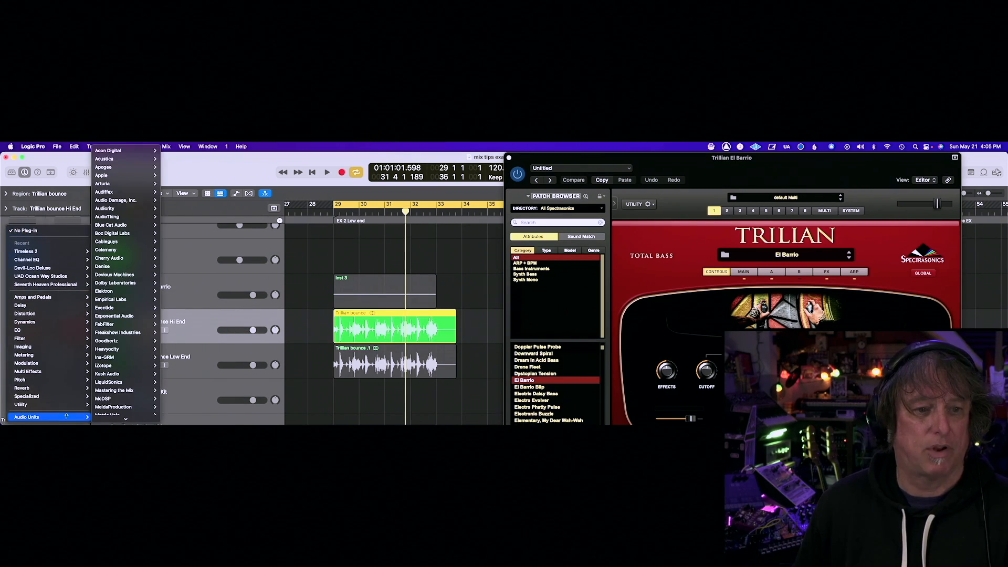
scroll(126, 391, "down", 5)
mouse_move(123, 357)
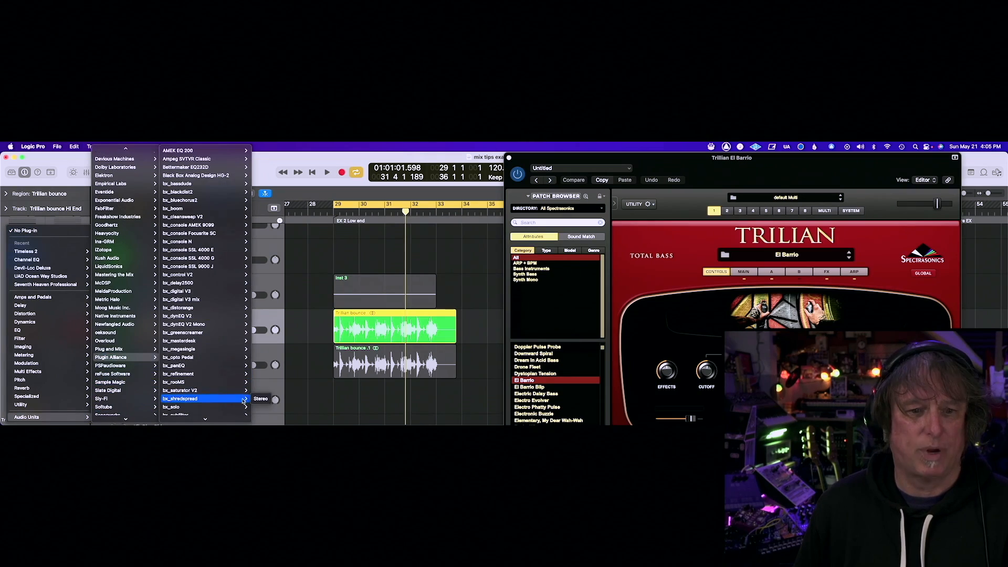
left_click(261, 398)
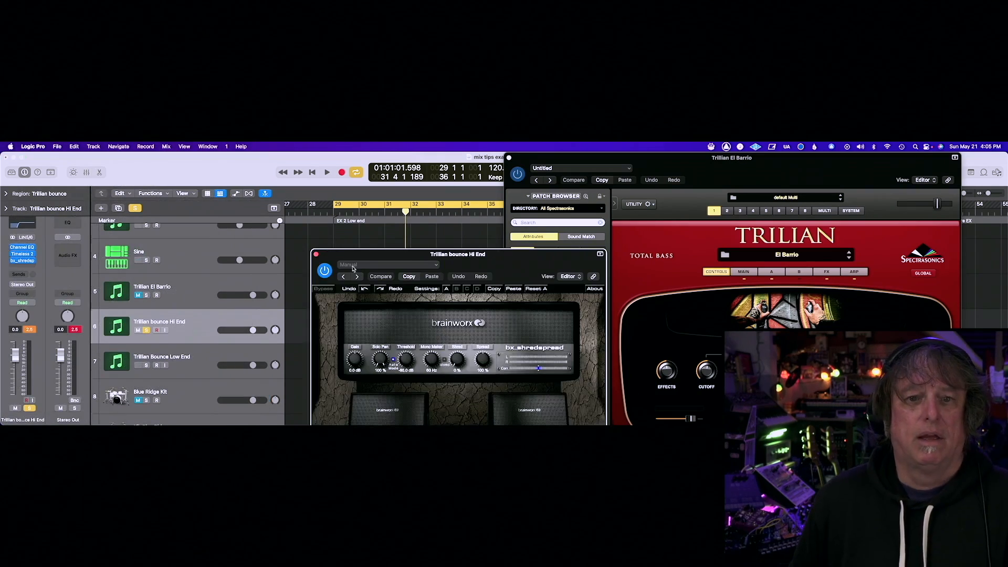
left_click_drag(361, 258, 372, 162)
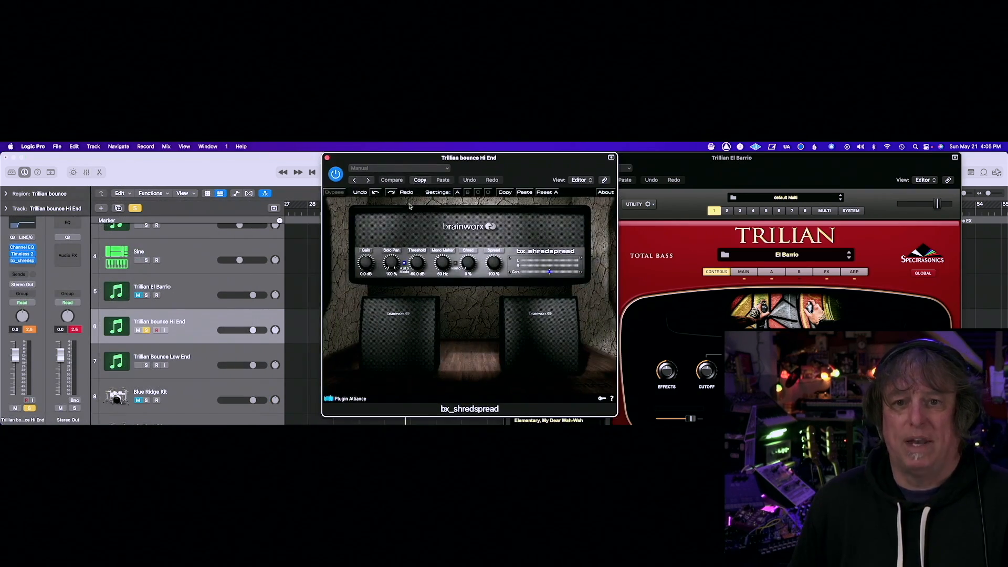
Step: Load the Wide Doubled Acoustic Guitars preset in bx_shredspread, start playback of the soloed Hi End track, and close the plug-in
left_click(417, 167)
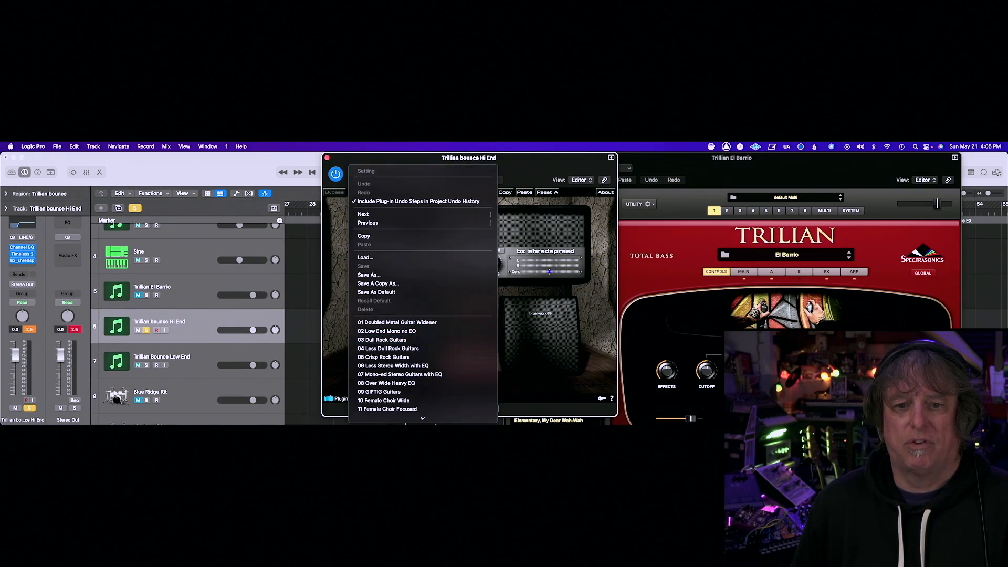
left_click(430, 401)
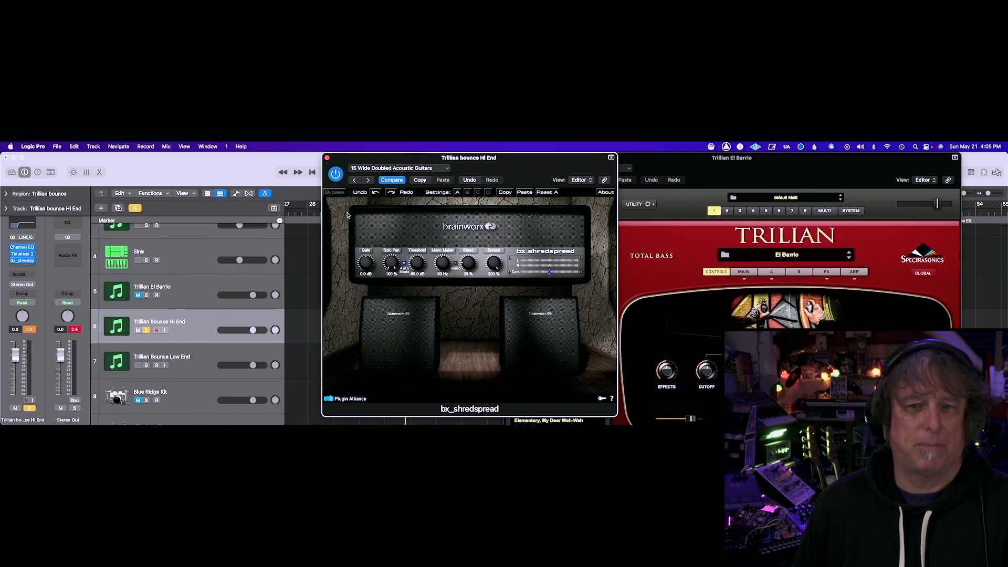
key("space")
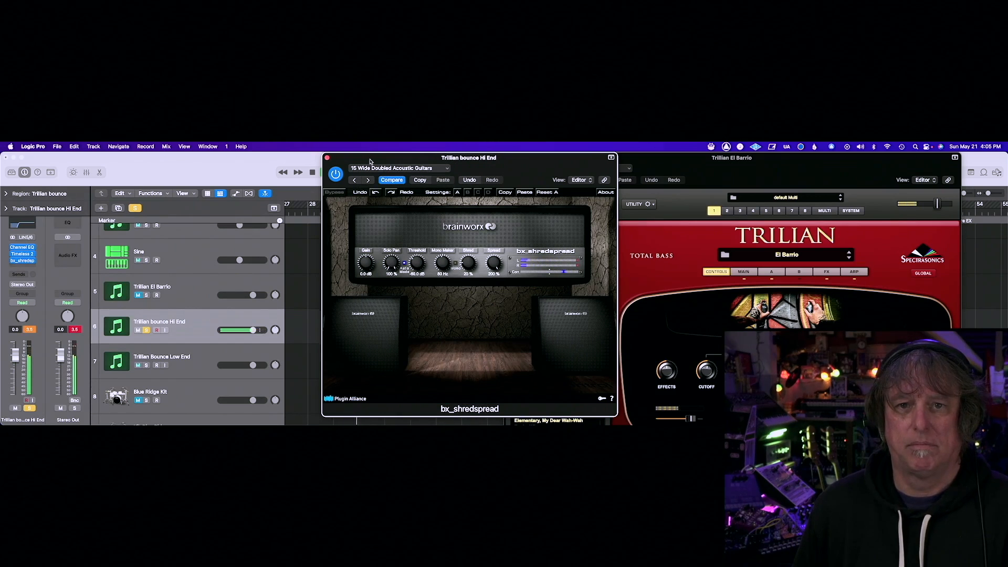
left_click_drag(367, 162, 438, 168)
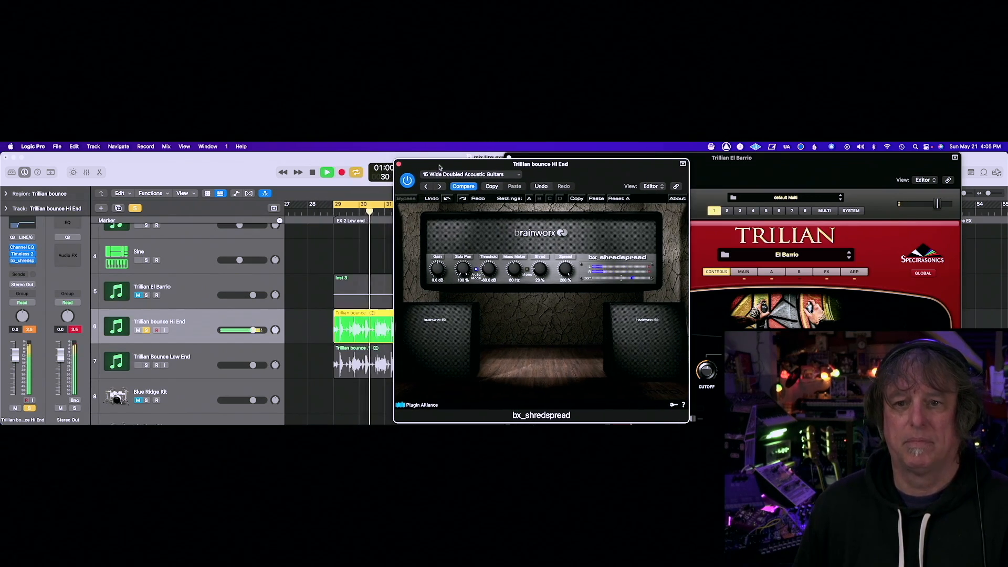
left_click(399, 164)
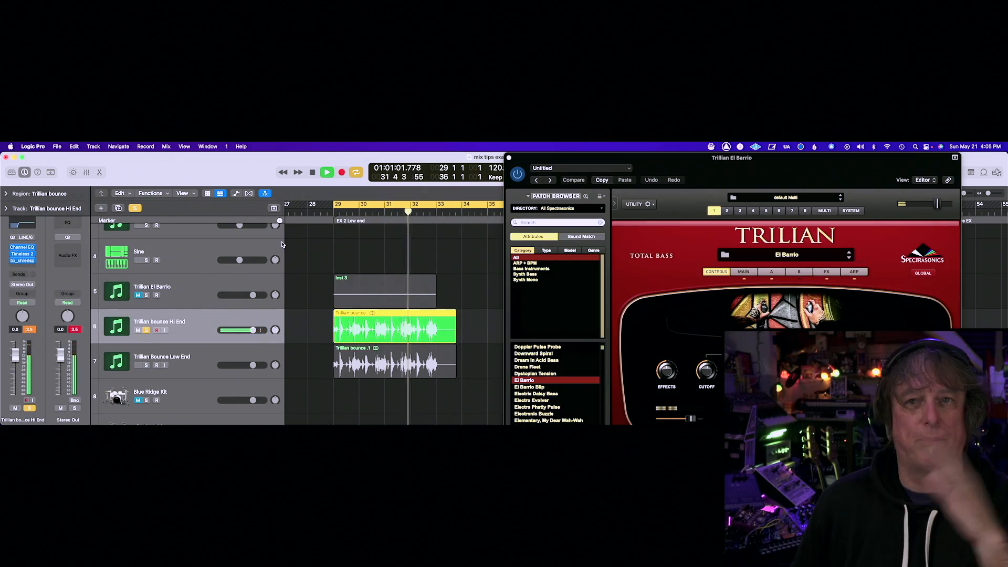
Step: Solo the Low End track alongside the Hi End track, listen to both bounces together, stop playback, and clear both solos
left_click(146, 365)
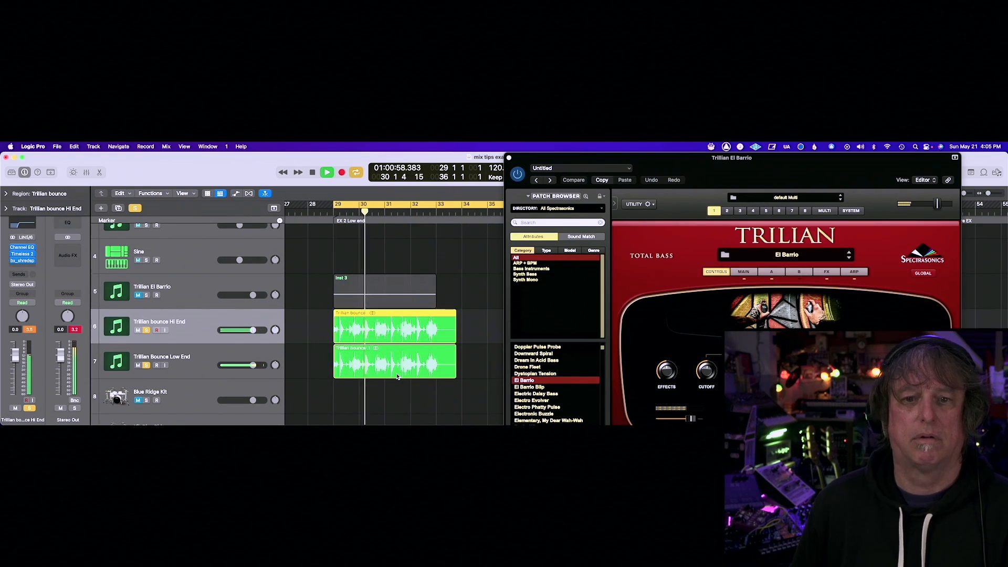
key("super+Left")
scroll(397, 376, "right", 4)
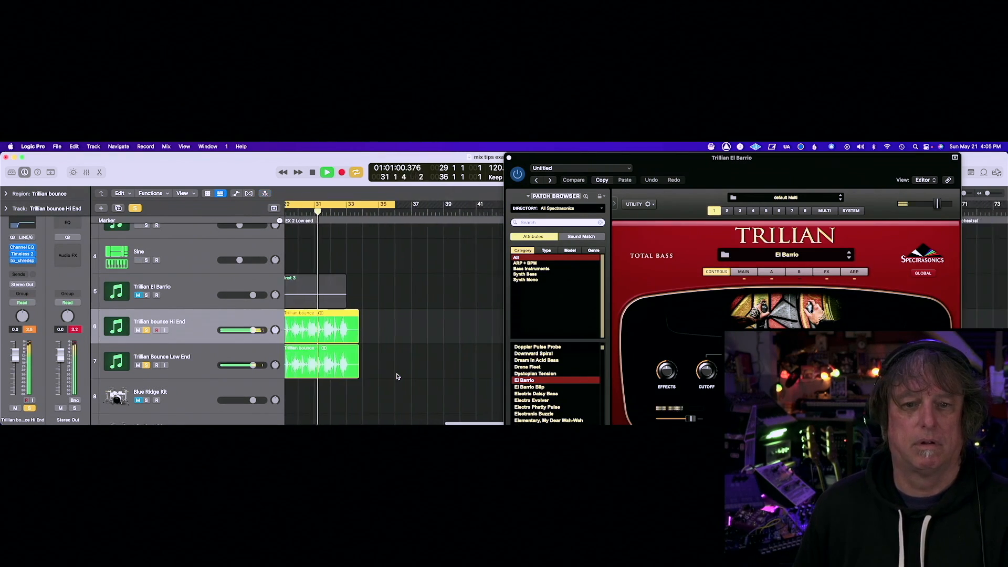
scroll(398, 377, "left", 5)
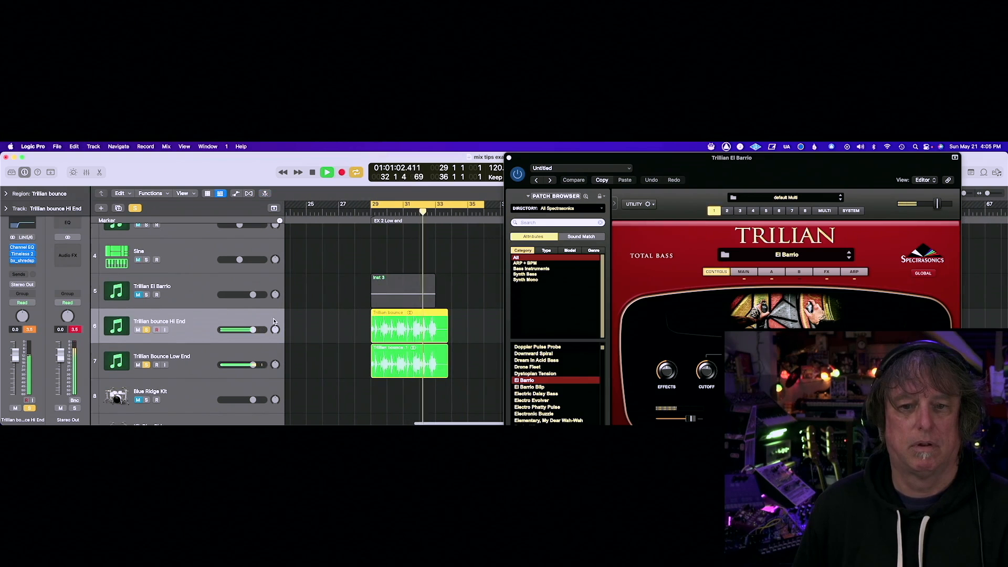
key("space")
left_click(146, 330)
left_click(146, 365)
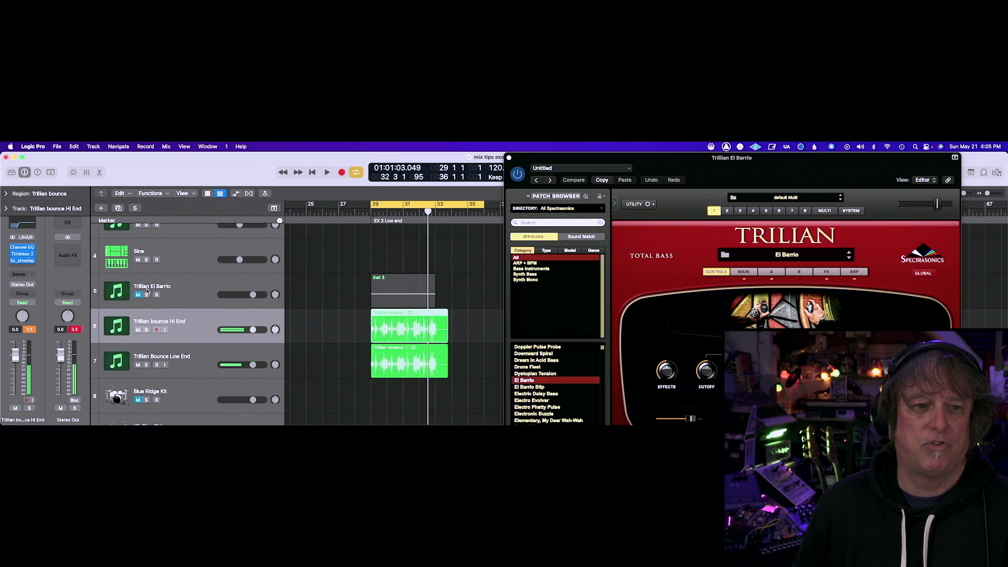
Step: Solo the original Trillian El Barrio track and play it briefly for comparison with the bounces
left_click(147, 294)
key("space")
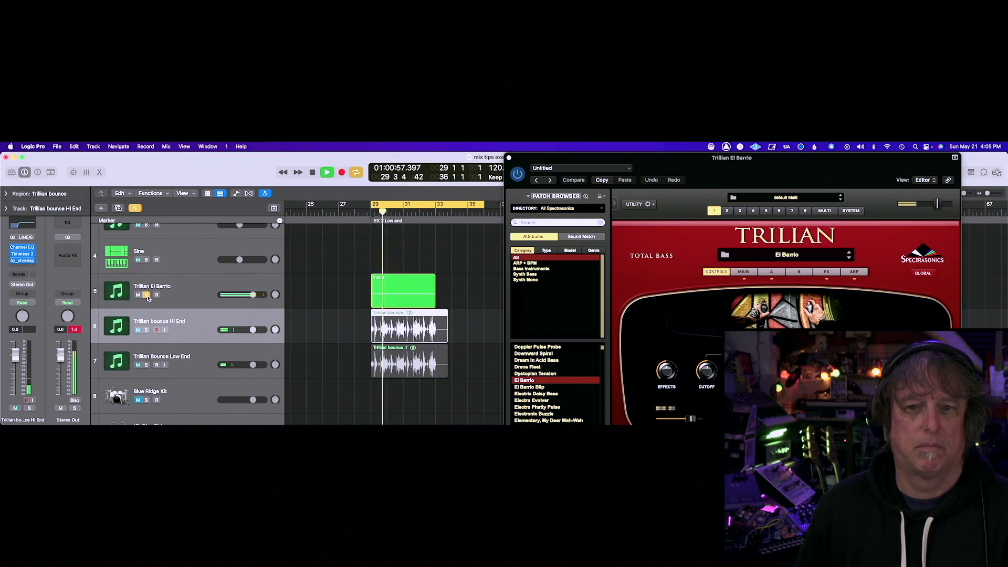
key("space")
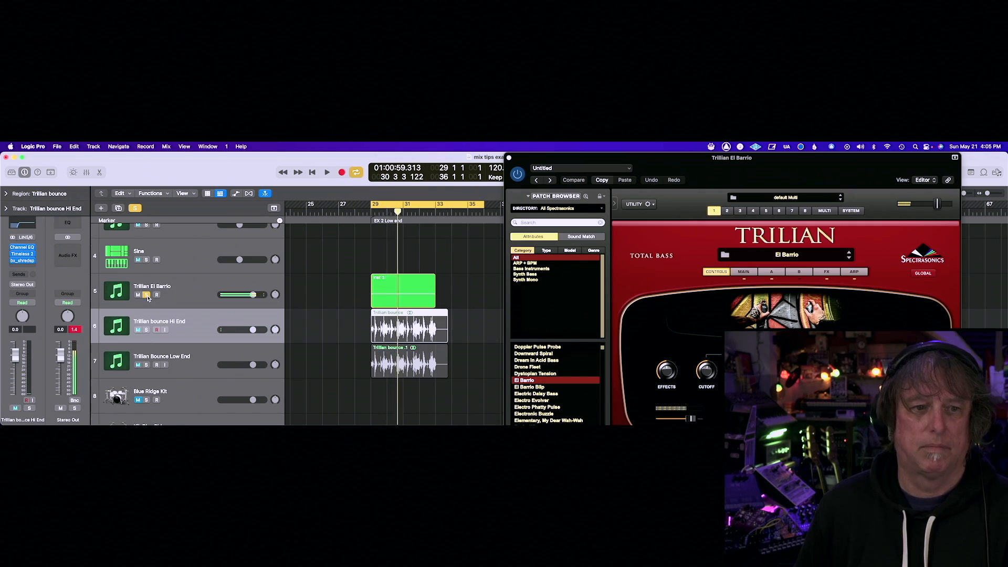
Step: Clear the Trillian El Barrio solo and solo both the Hi End and Low End bounce tracks
left_click(147, 295)
left_click(147, 329)
left_click(147, 365)
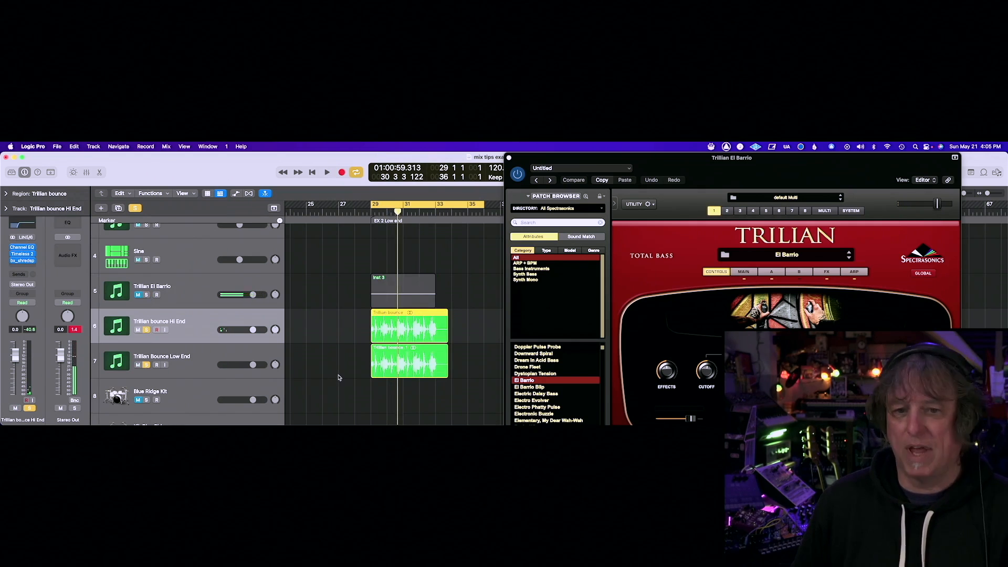
Step: Select the Trillian El Barrio, Hi End and Low End tracks in turn to review their channel strips
scroll(339, 377, "right", 2)
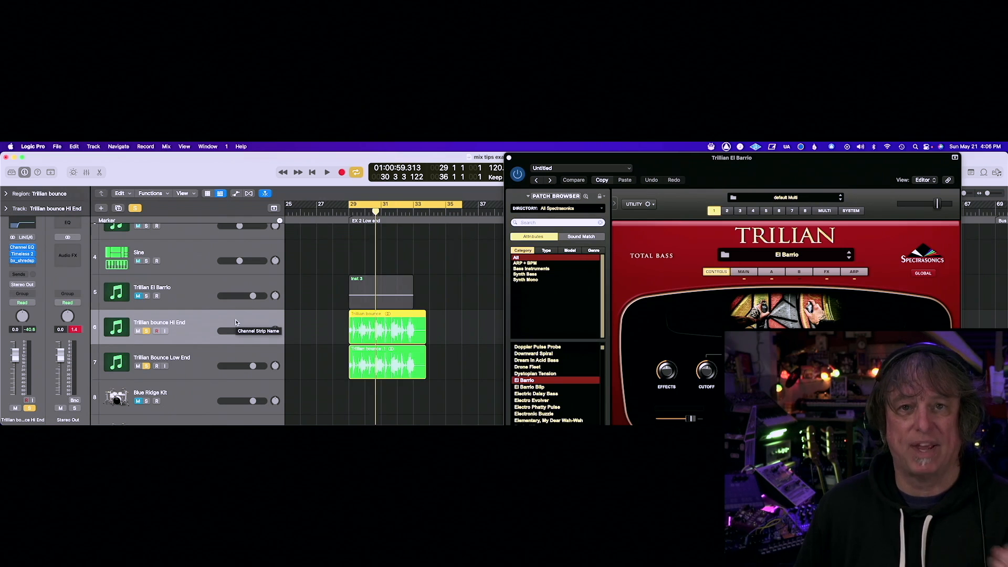
left_click(178, 293)
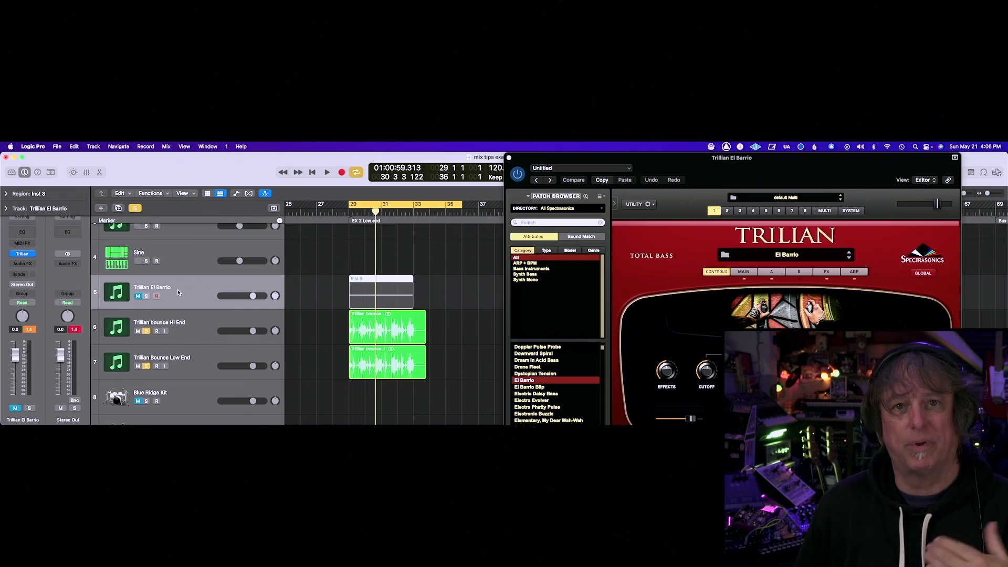
left_click(184, 322)
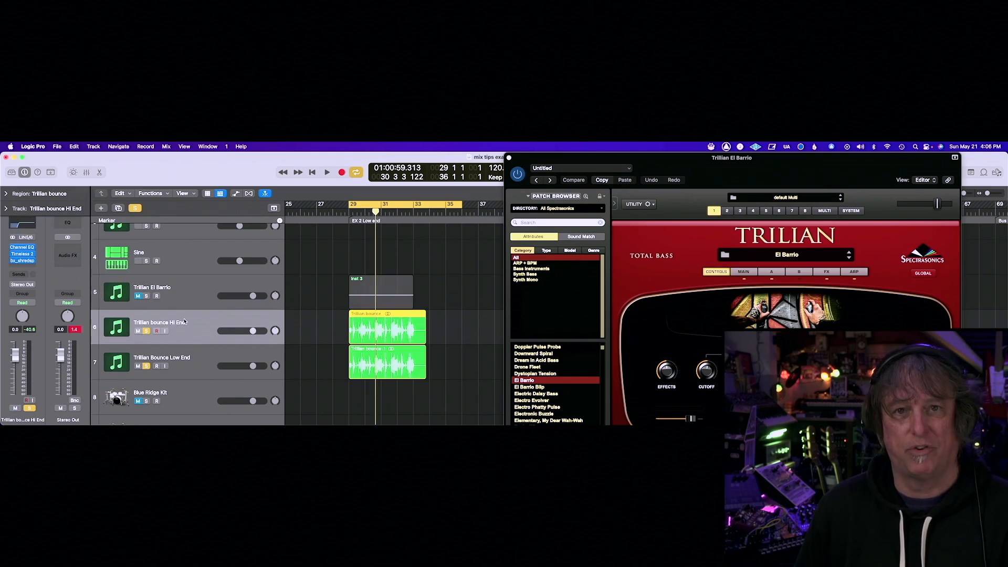
left_click(191, 369)
scroll(333, 383, "down", 3)
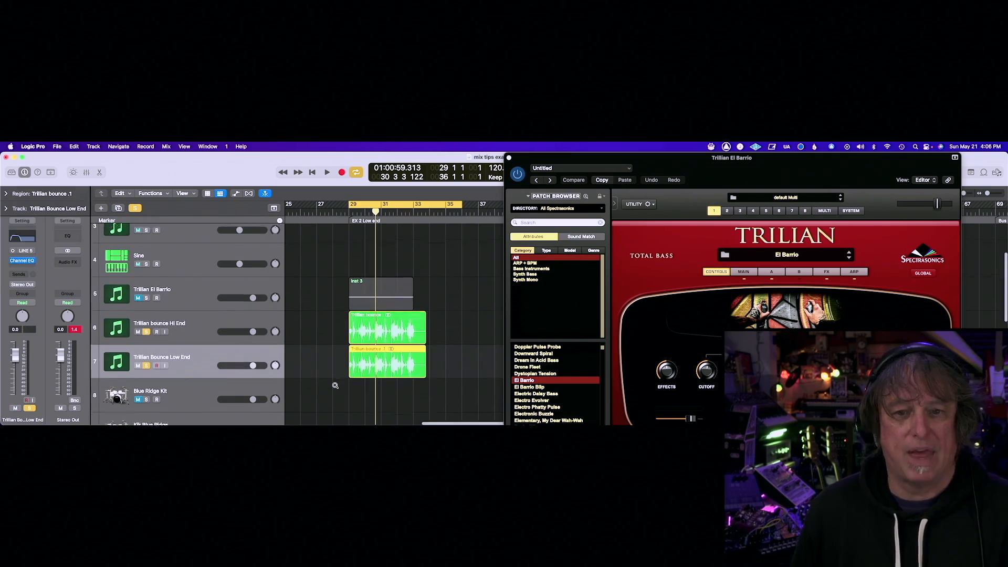